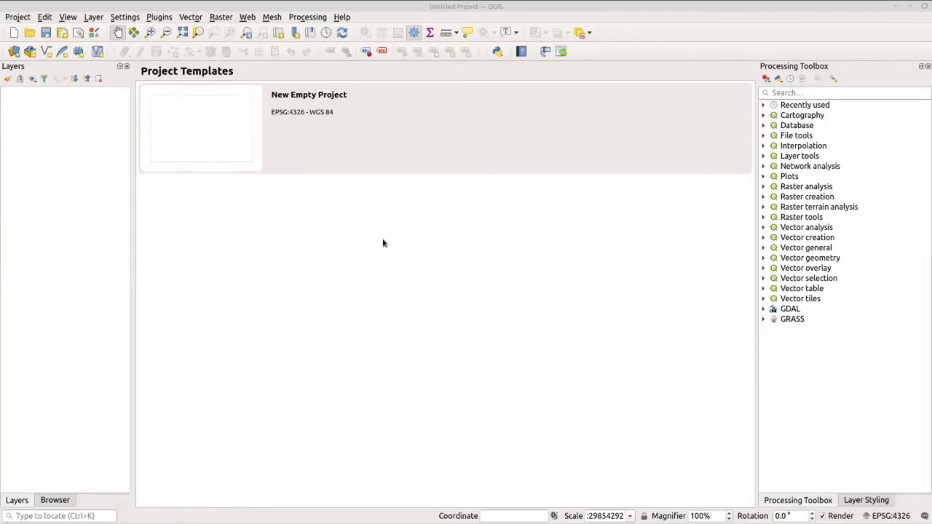
Step: Add strm_geo.tif as a raster layer to show the grayscale Philippines DEM
left_click(95, 17)
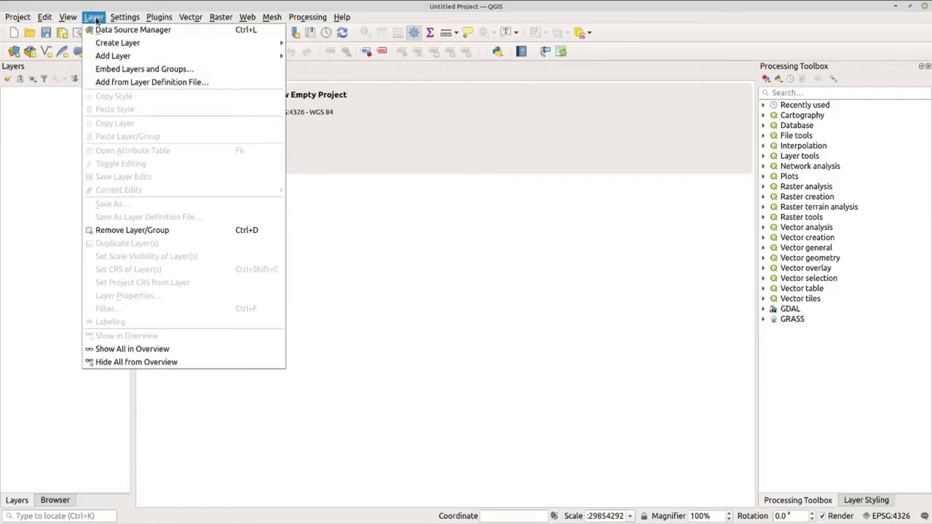
left_click(55, 503)
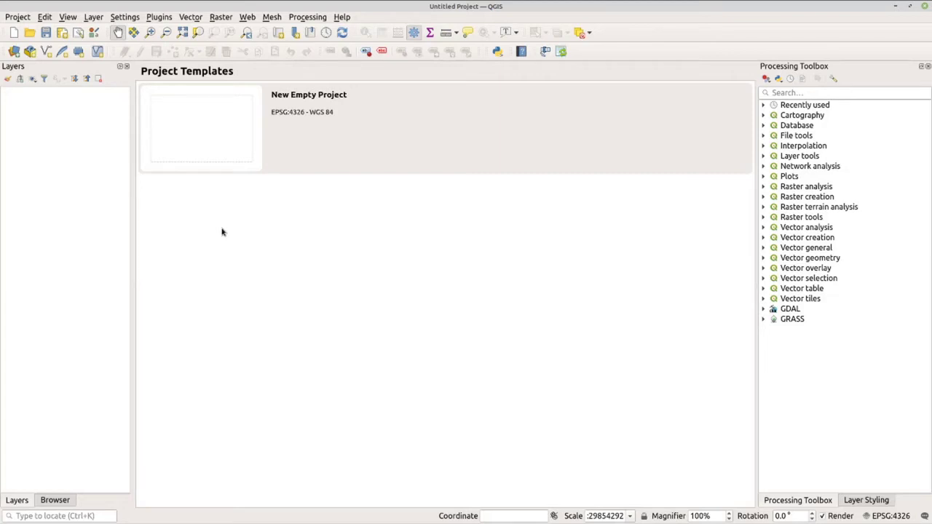
left_click(94, 16)
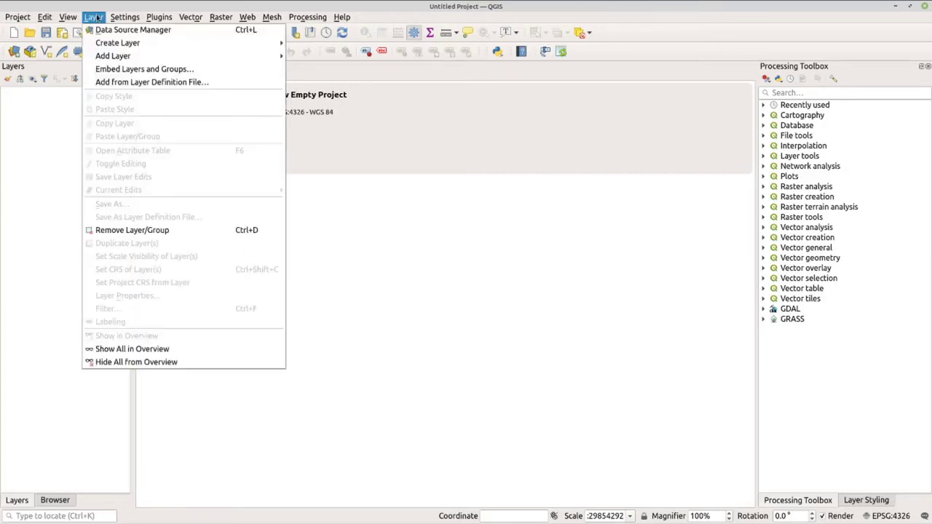
mouse_move(112, 56)
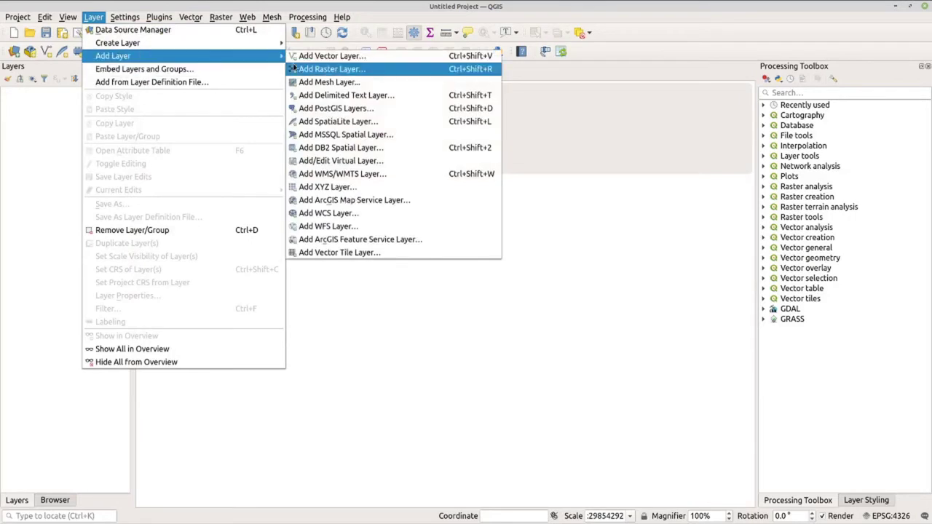
left_click(328, 73)
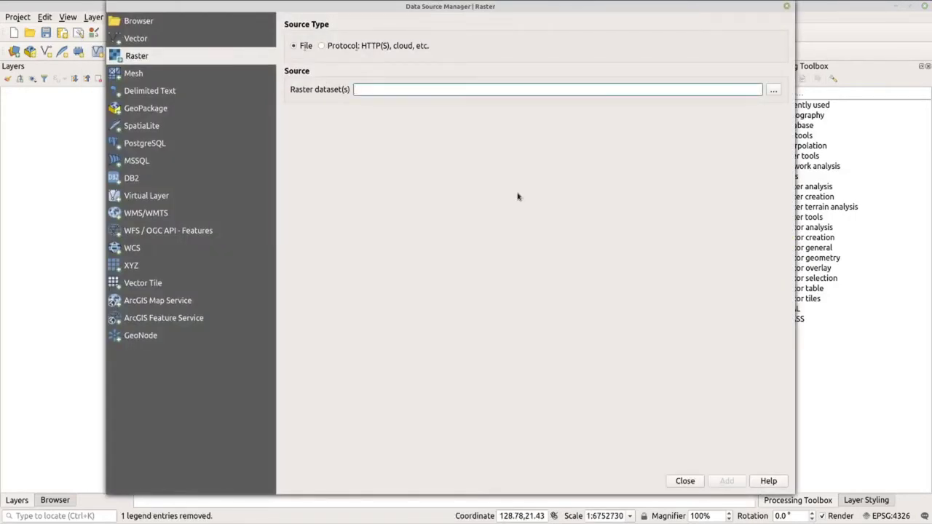
left_click(774, 91)
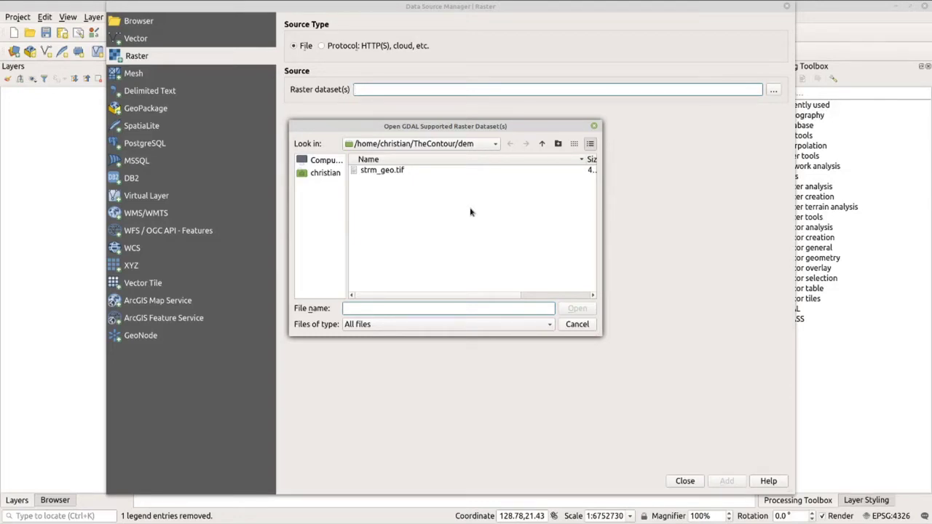
left_click(388, 171)
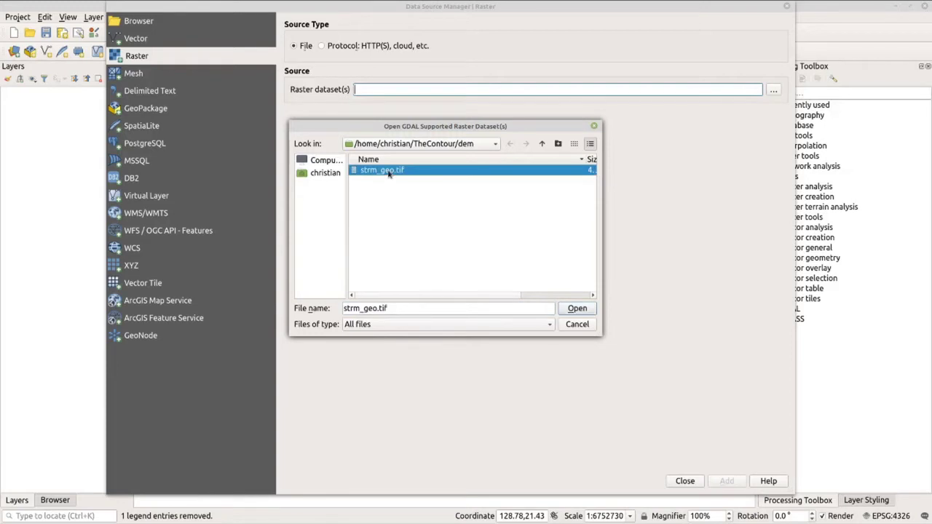
left_click(581, 312)
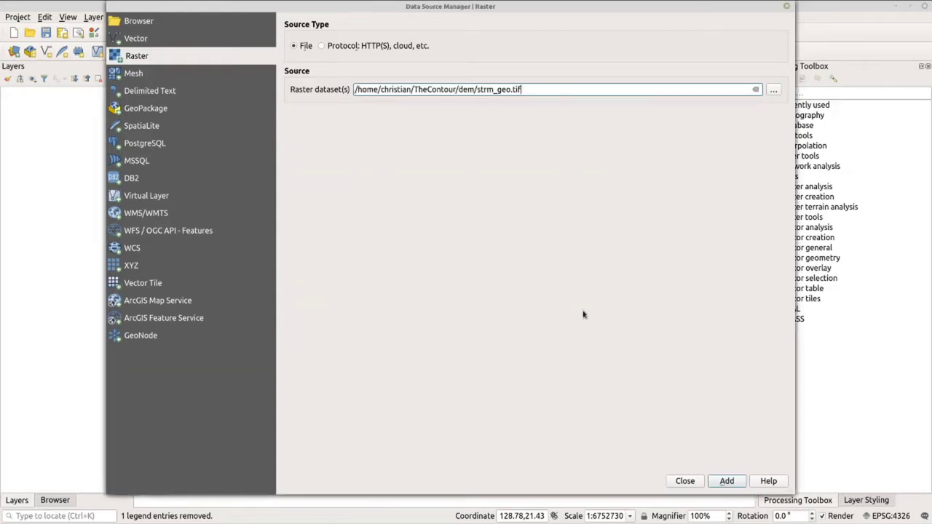
left_click(730, 483)
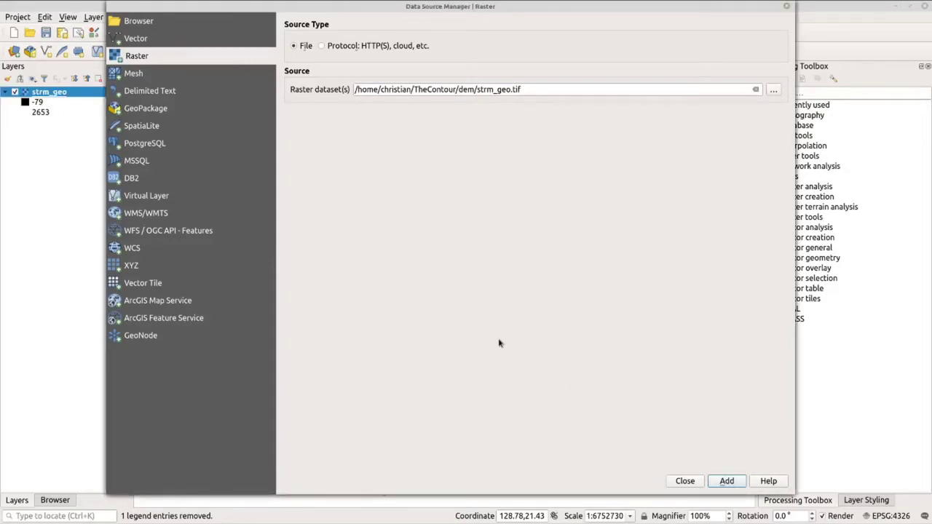
Step: Close the data source window and select the strm_geo layer
left_click(685, 481)
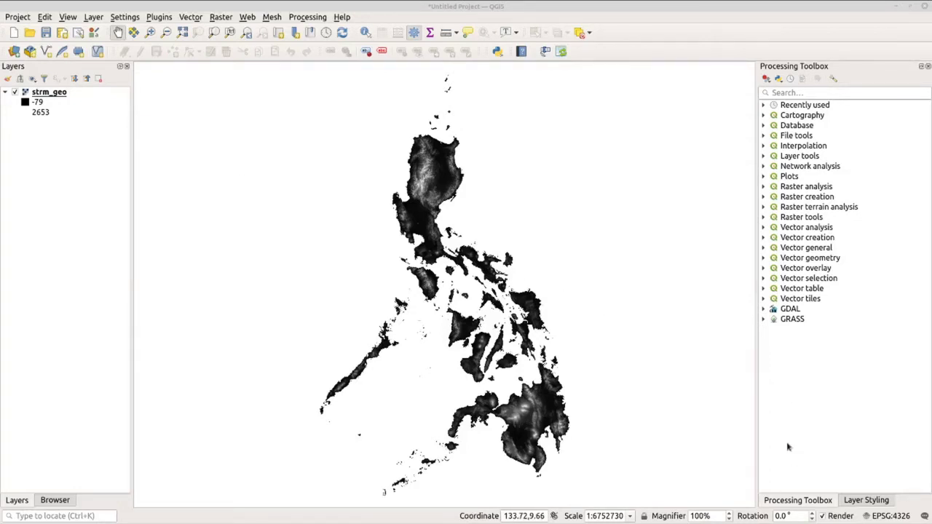
left_click(823, 464)
key("alt+Tab")
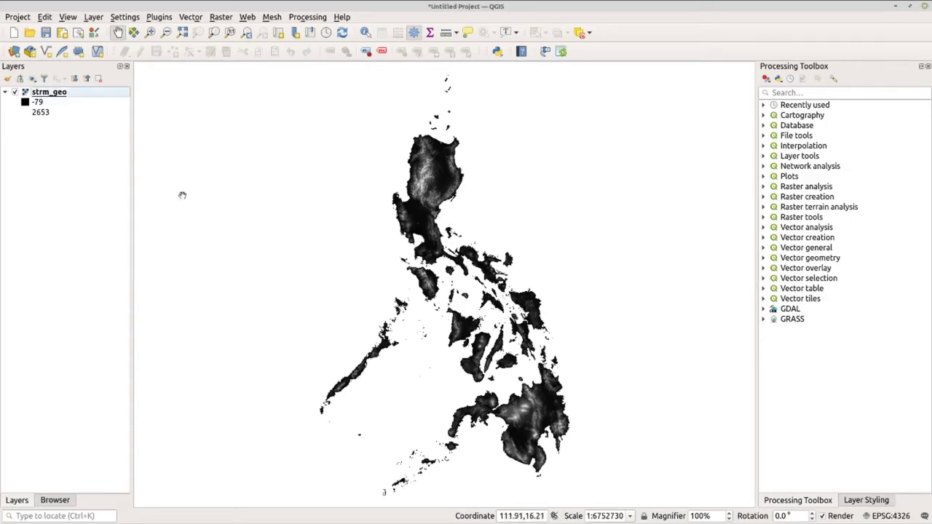
Step: Add admin boundary/PHL_adm1.shp as a vector layer drawn above strm_geo
left_click(94, 18)
mouse_move(112, 56)
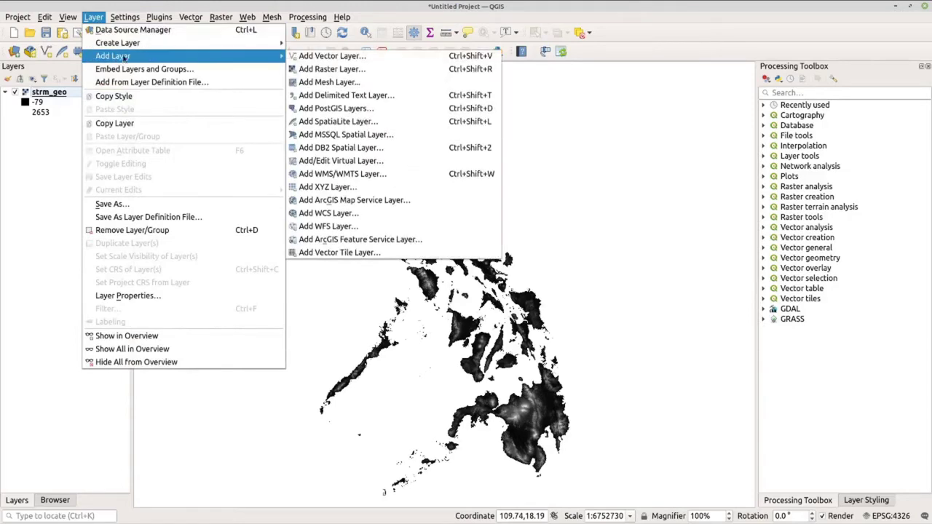
left_click(323, 58)
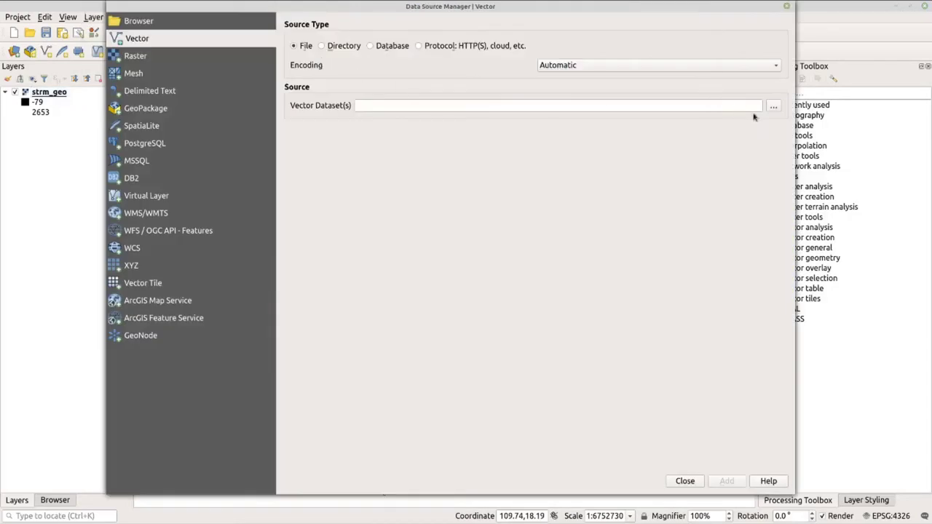
left_click(773, 107)
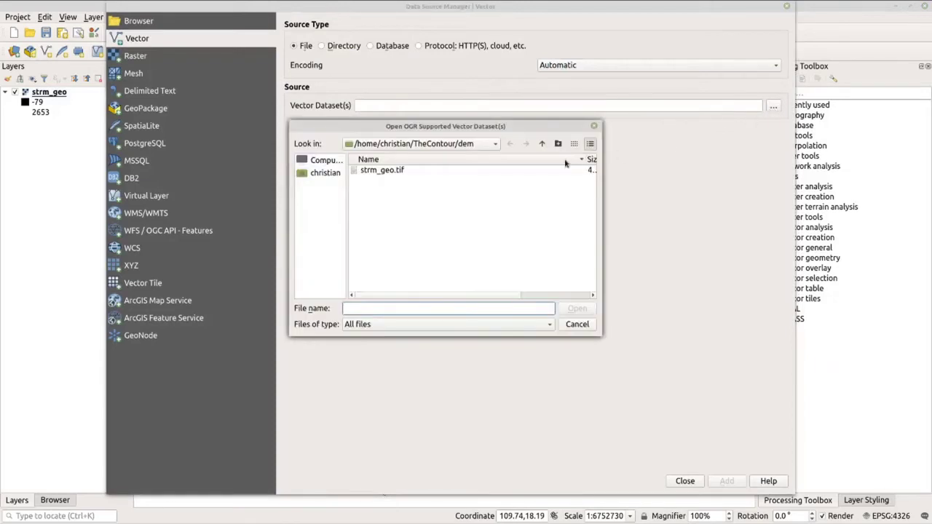
left_click(543, 144)
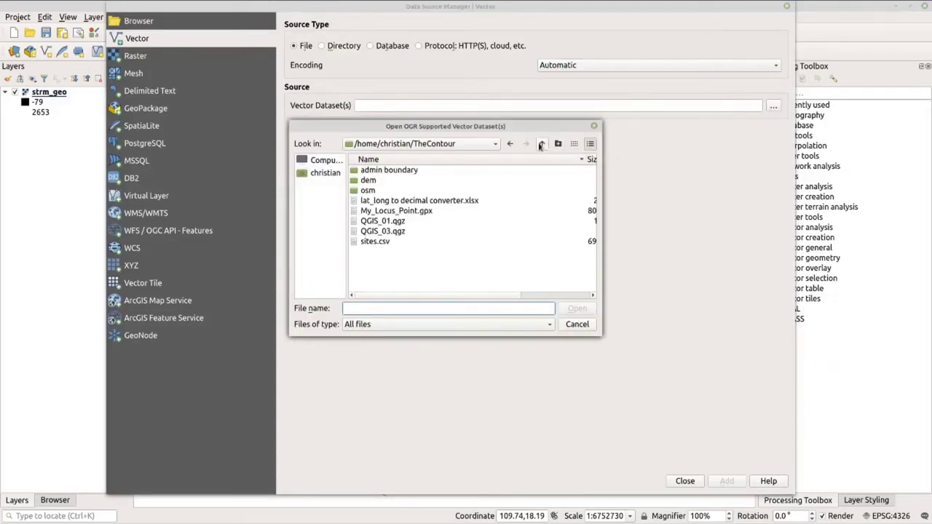
double_click(419, 172)
scroll(428, 263, "down", 5)
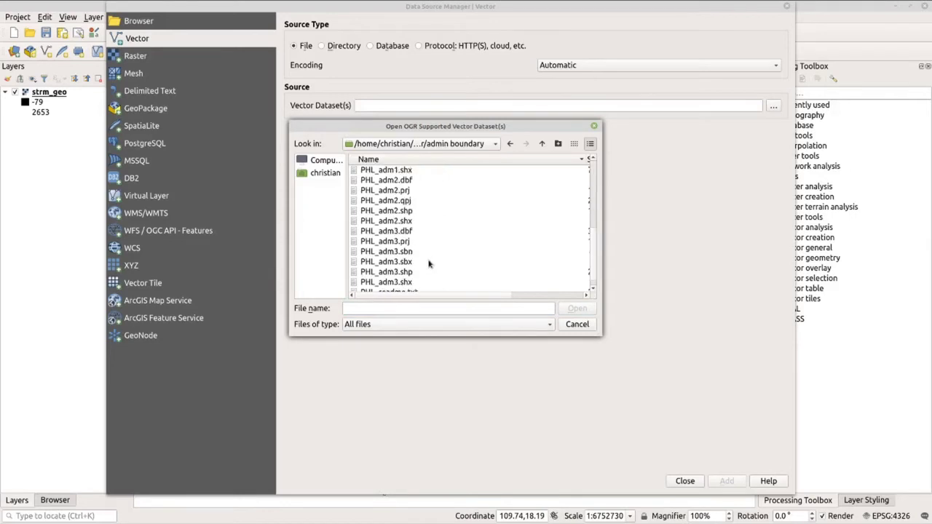
scroll(422, 218, "down", 1)
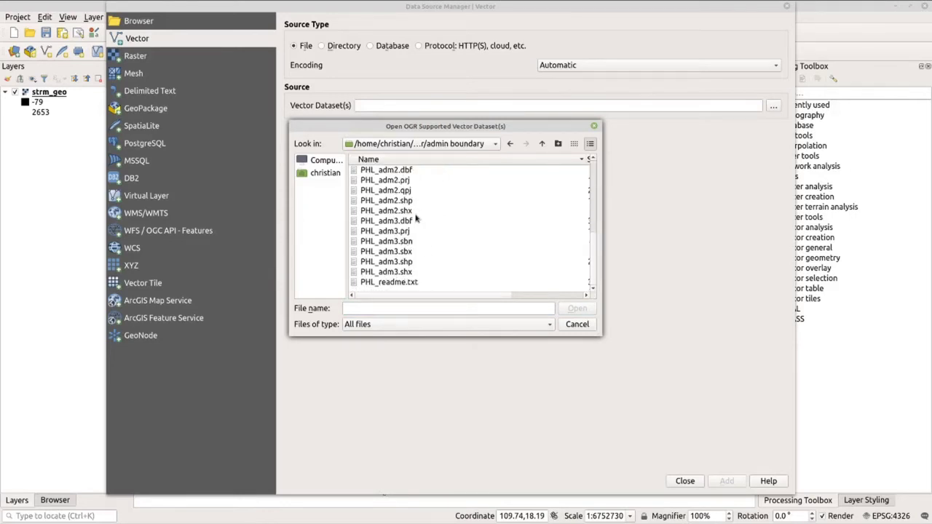
scroll(425, 217, "up", 1)
scroll(425, 217, "up", 1)
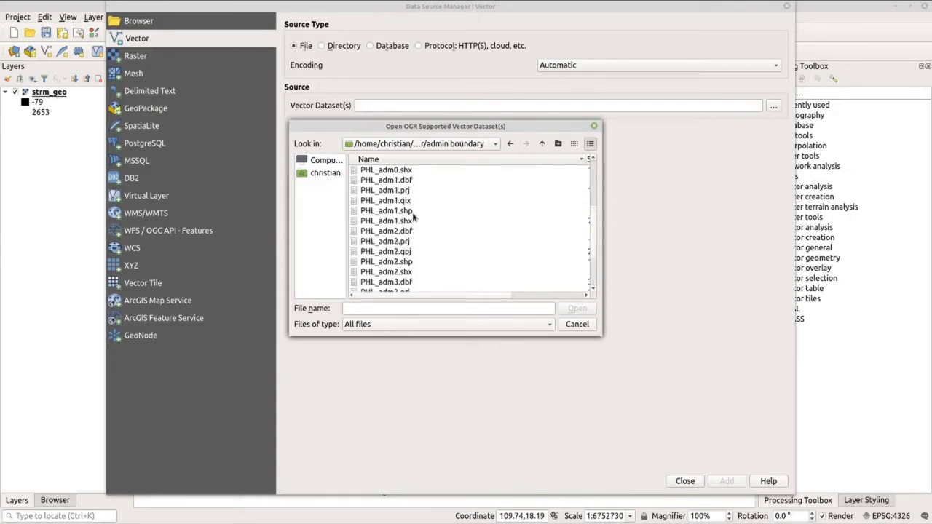
left_click(397, 212)
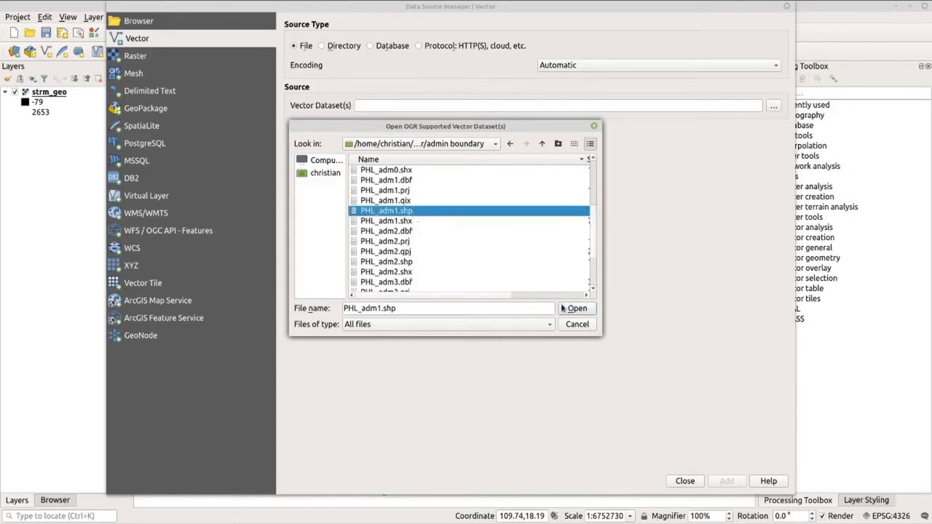
left_click(568, 309)
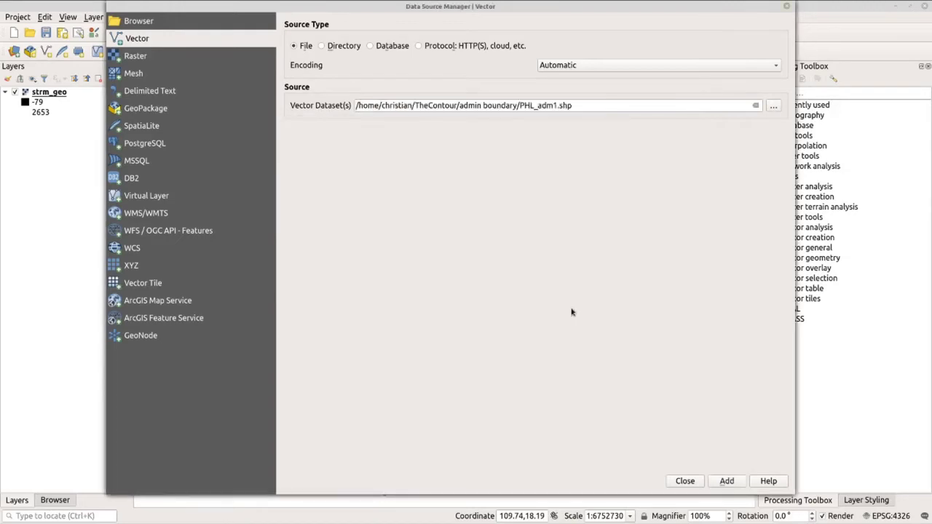
left_click(727, 480)
left_click(688, 481)
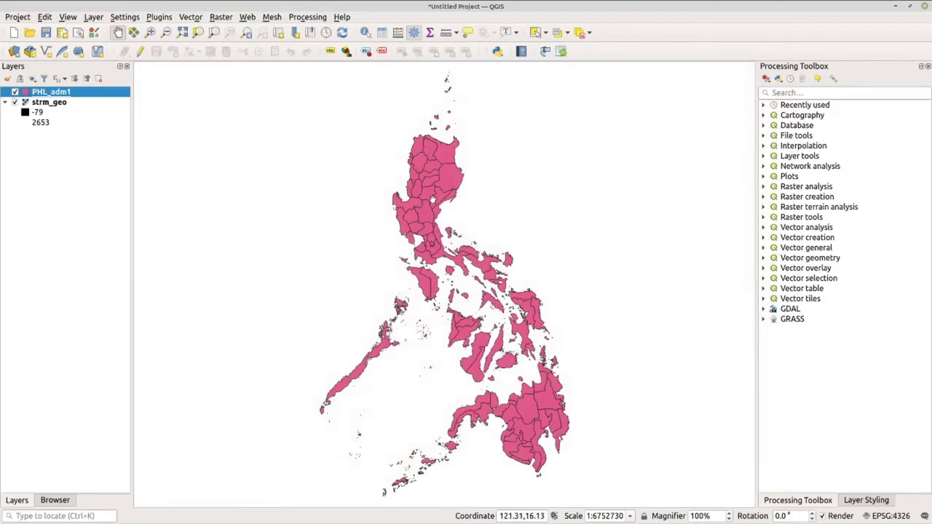
Step: Zoom in and select the Aurora province polygon on eastern Luzon in PHL_adm1
scroll(434, 199, "up", 1)
scroll(437, 197, "up", 1)
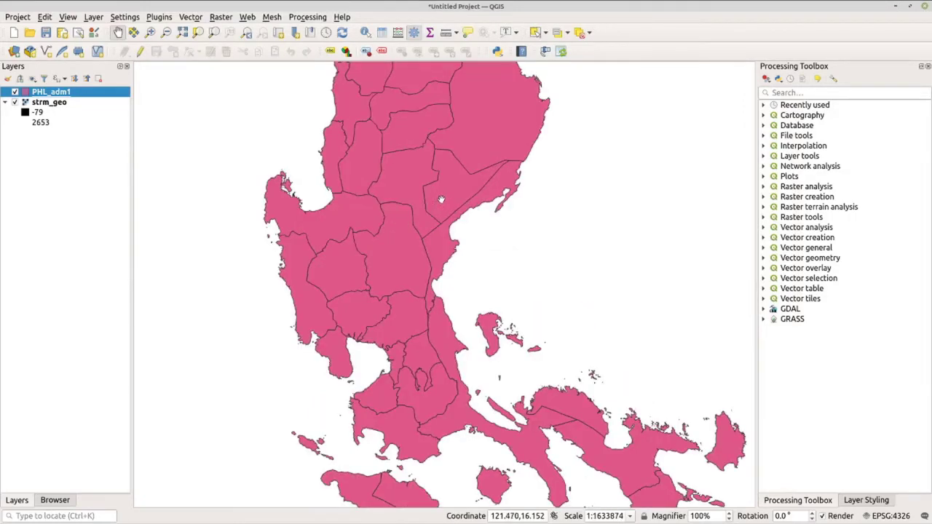
scroll(471, 197, "up", 1)
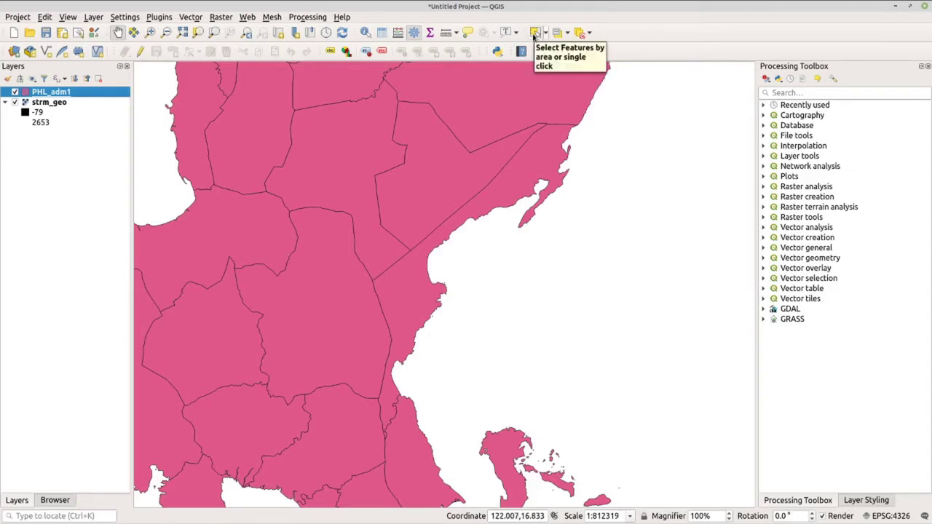
left_click(534, 33)
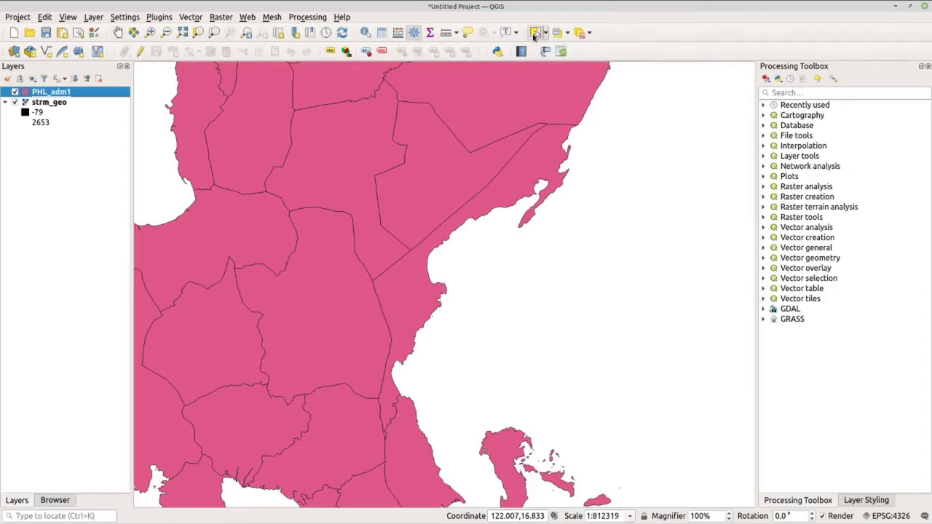
left_click(527, 171)
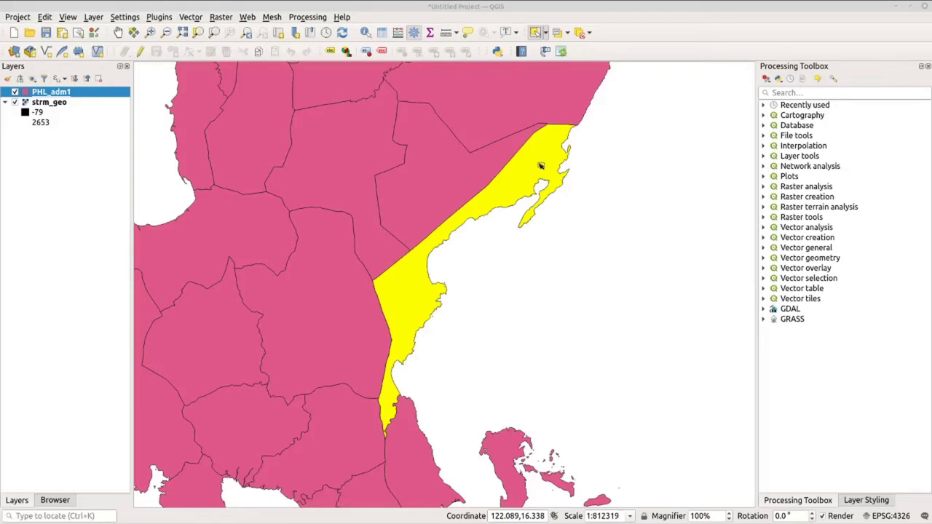
Step: Open Raster > Extraction > Clip Raster by Mask Layer with PHL_adm1 as mask
left_click(228, 20)
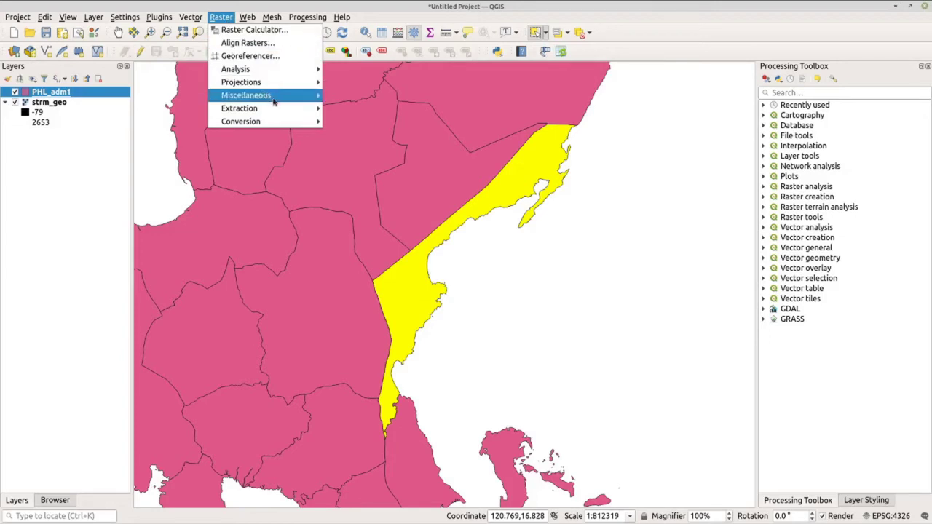
mouse_move(284, 108)
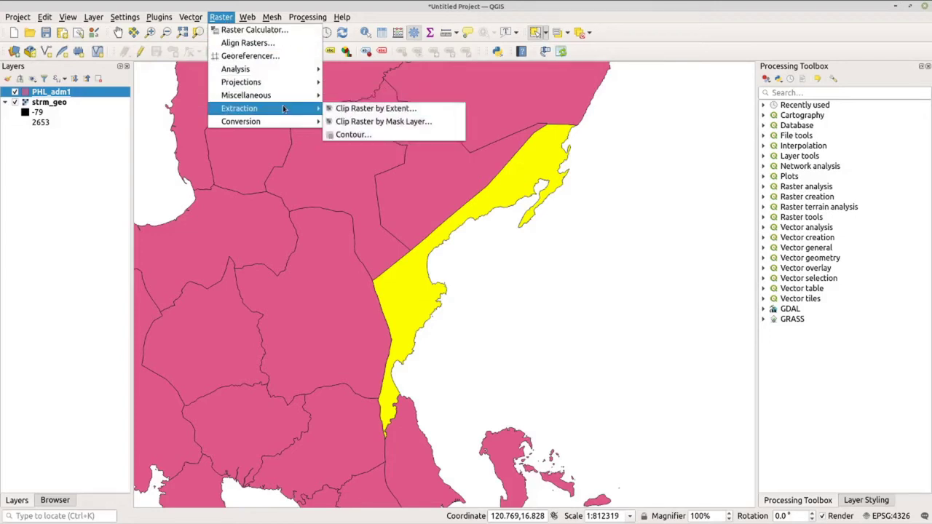
left_click(363, 123)
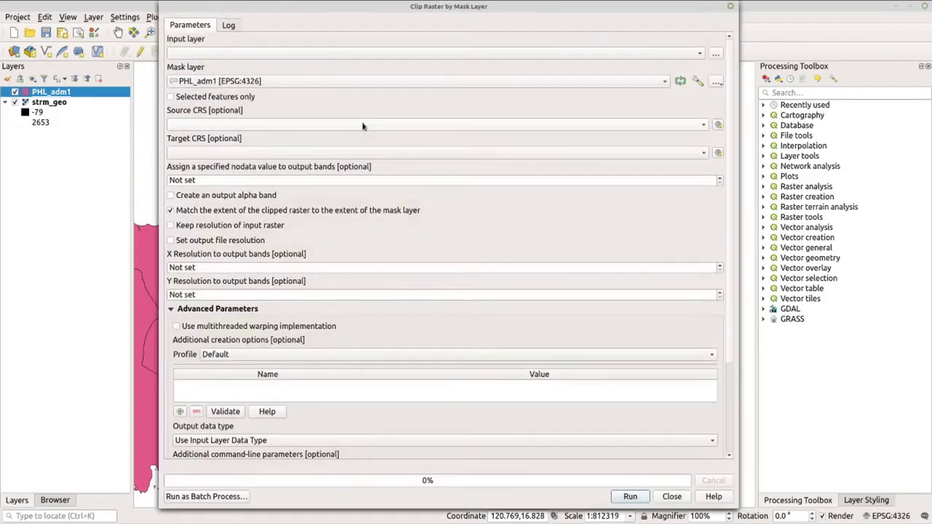
Step: Clip strm_geo to the selected province only, producing a Clipped (mask) layer (-1 to 1809)
left_click(187, 51)
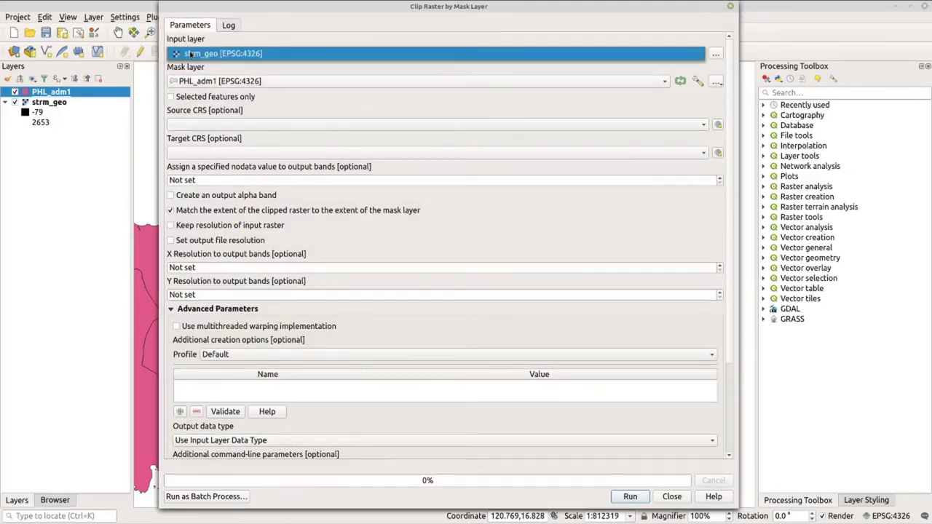
left_click(190, 55)
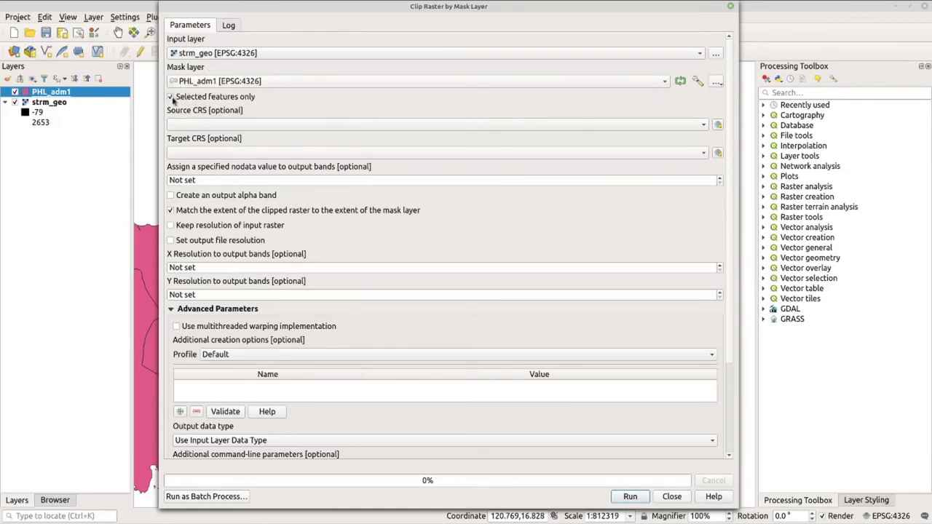
left_click(172, 97)
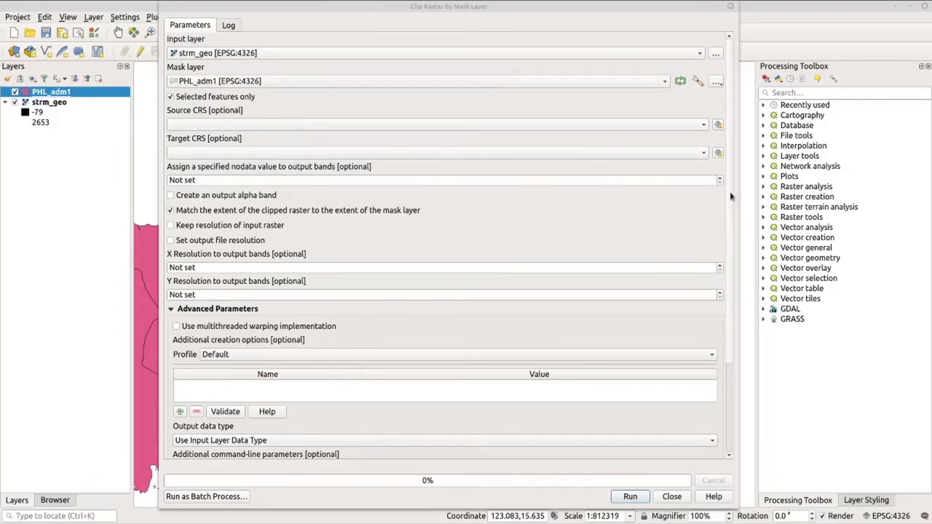
left_click_drag(730, 197, 731, 294)
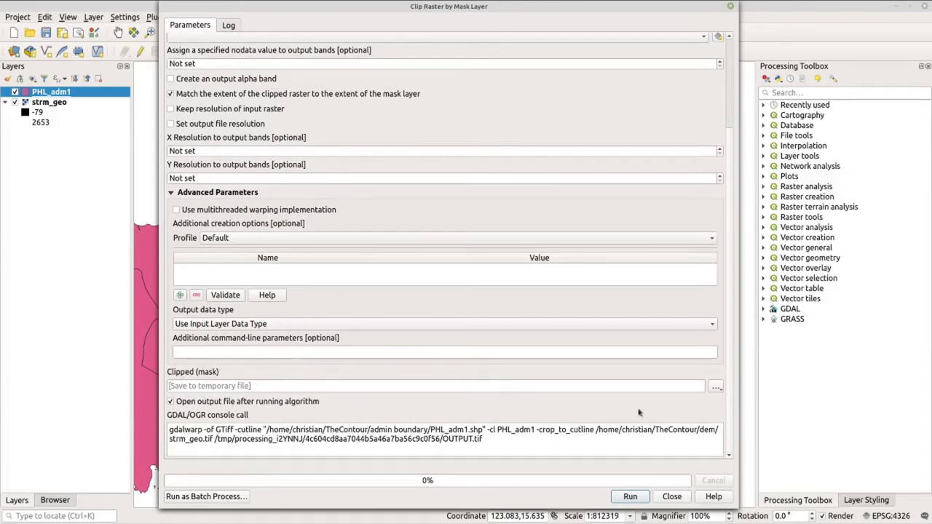
left_click(715, 387)
left_click(644, 497)
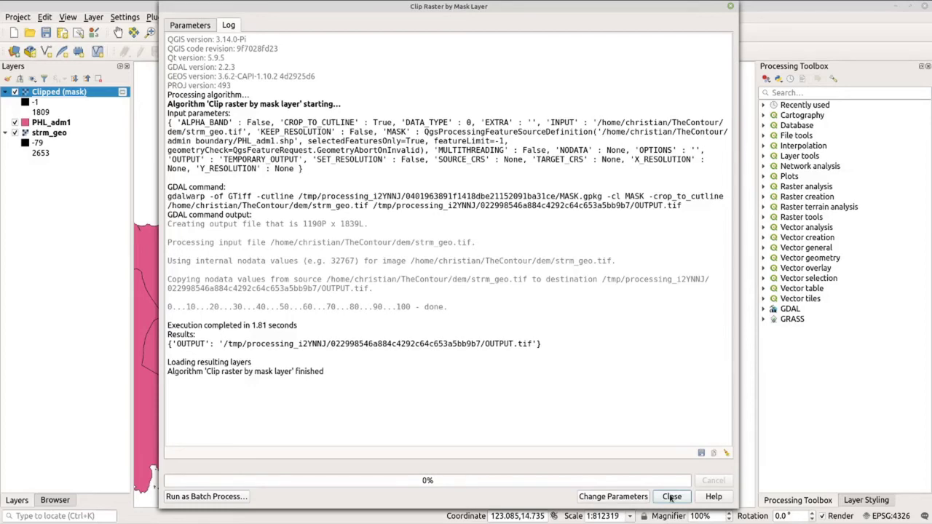
left_click(671, 497)
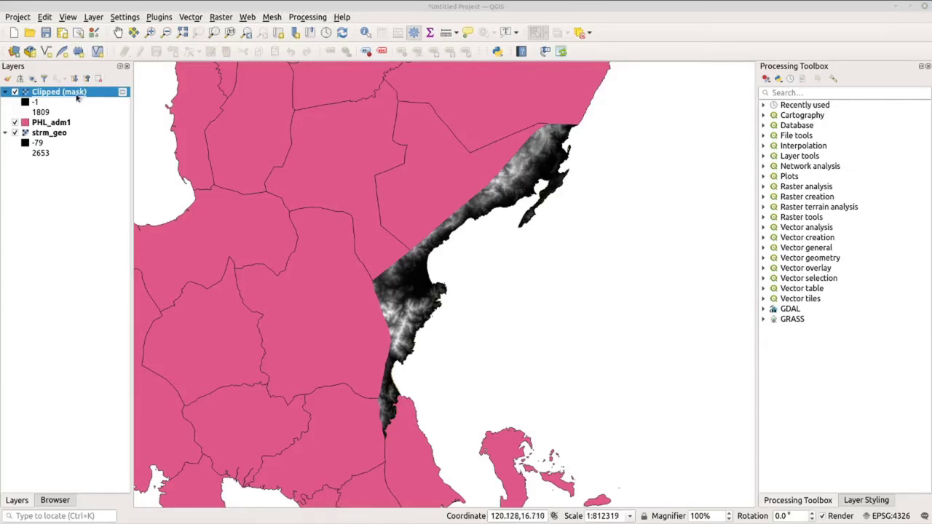
Step: Export Clipped (mask) as 'aurora prov dem.tif' in TheContour/dem and add it to the map
right_click(73, 94)
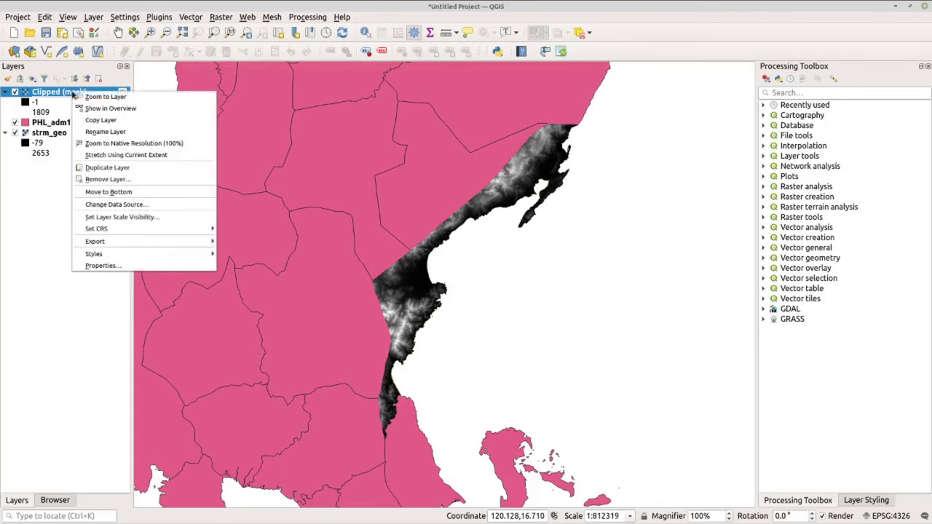
mouse_move(124, 241)
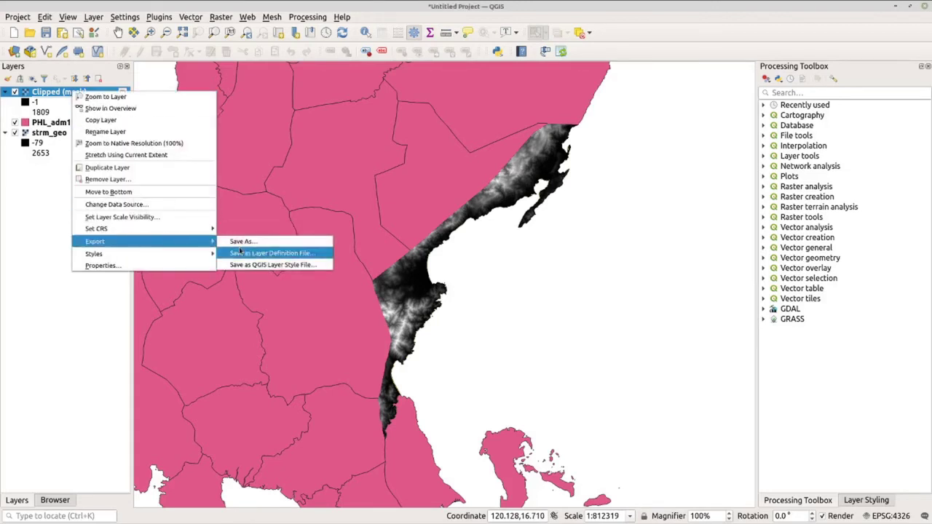
left_click(242, 241)
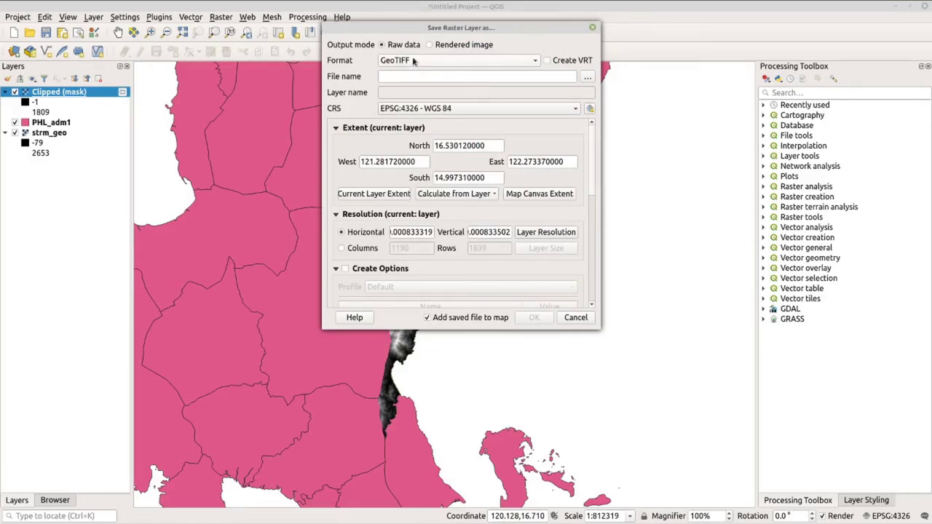
left_click(588, 78)
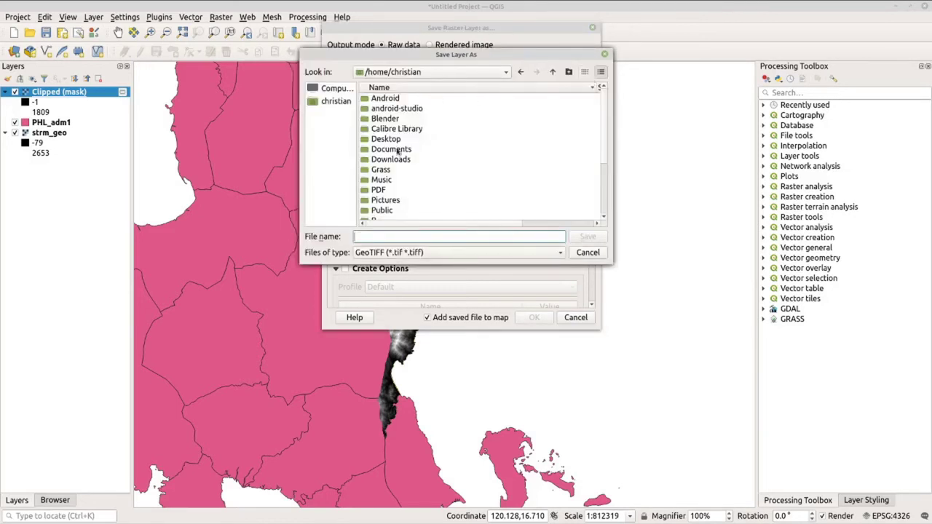
scroll(397, 175, "down", 3)
double_click(400, 181)
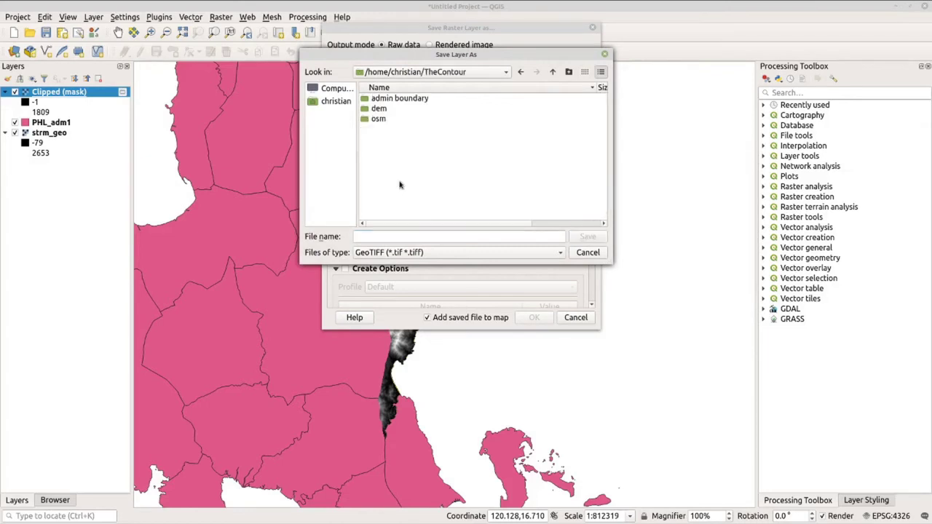
double_click(381, 110)
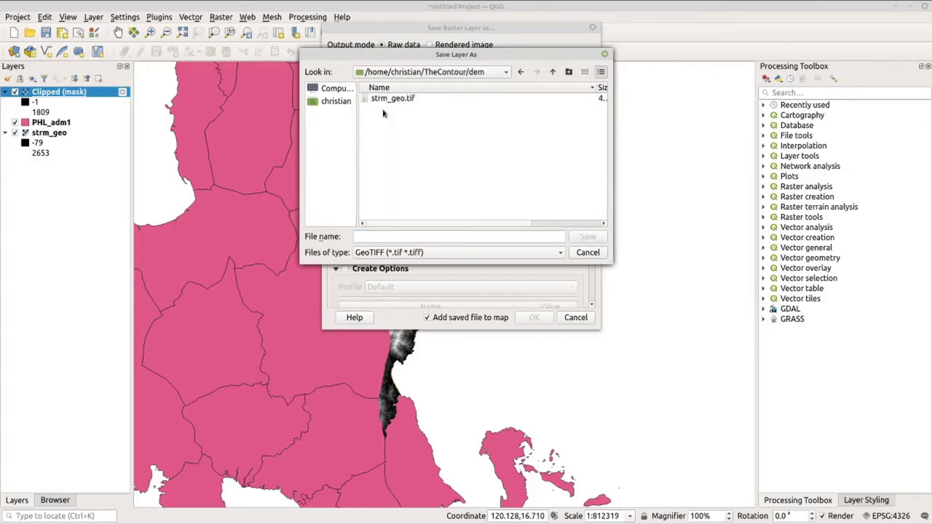
left_click(417, 241)
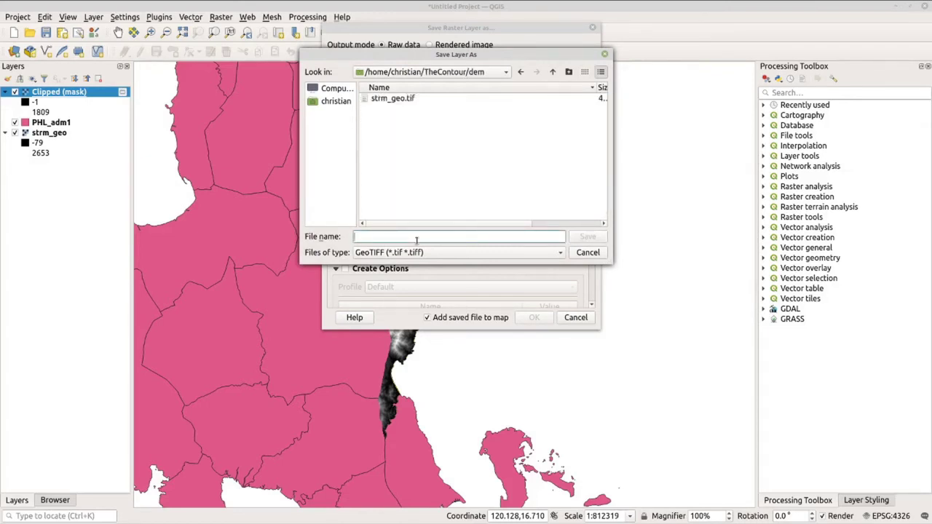
type("aurora")
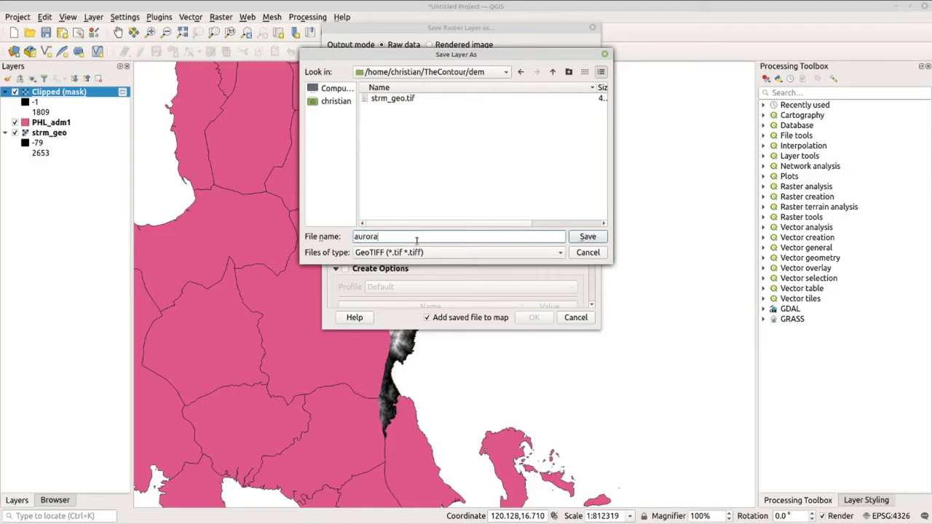
type(" prov dem")
left_click(586, 236)
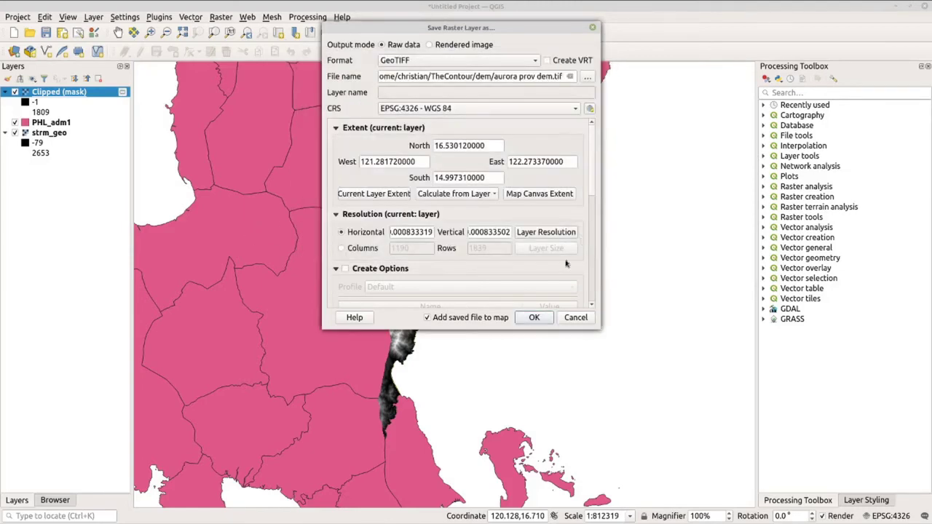
left_click(535, 318)
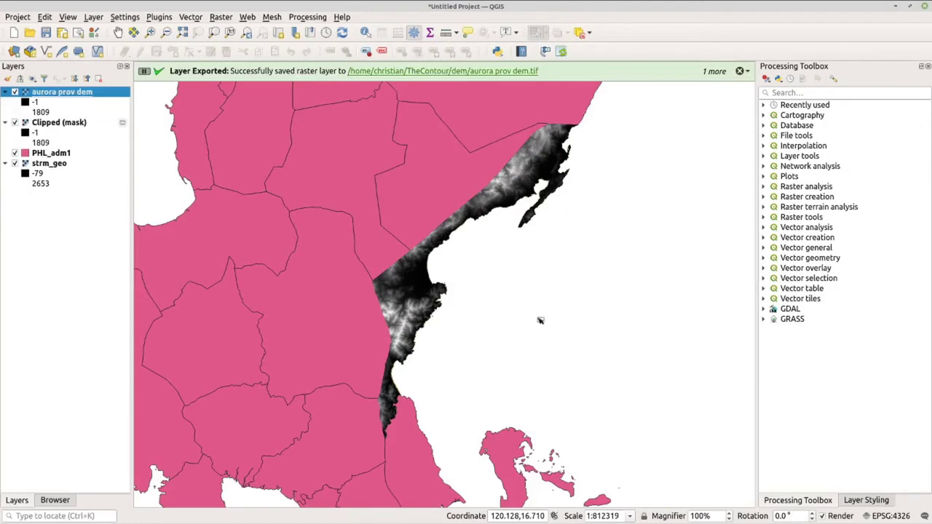
Step: Remove the temporary Clipped (mask) layer and hide PHL_adm1 and strm_geo
left_click(62, 125)
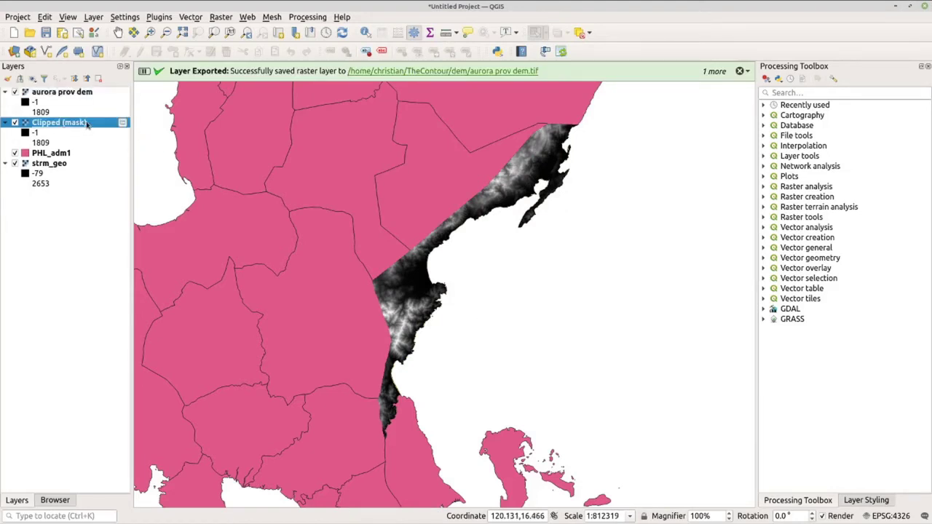
right_click(86, 124)
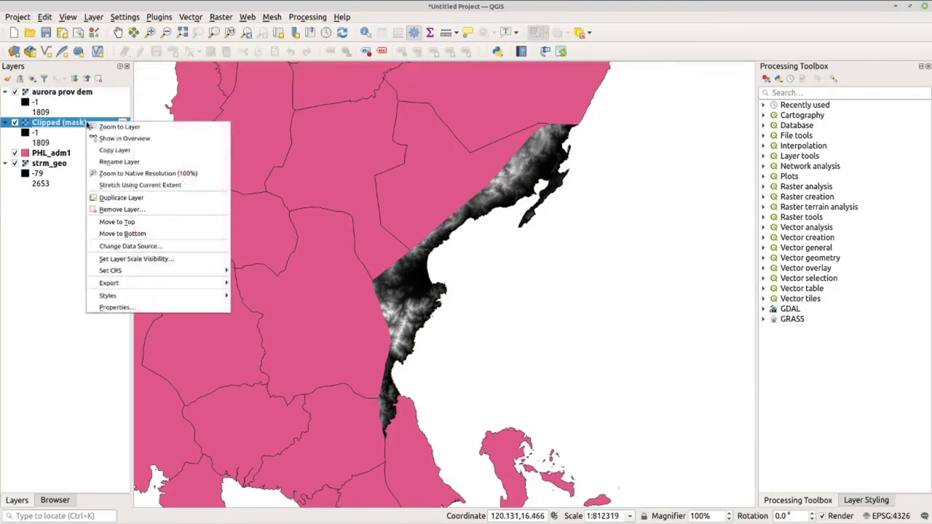
left_click(136, 210)
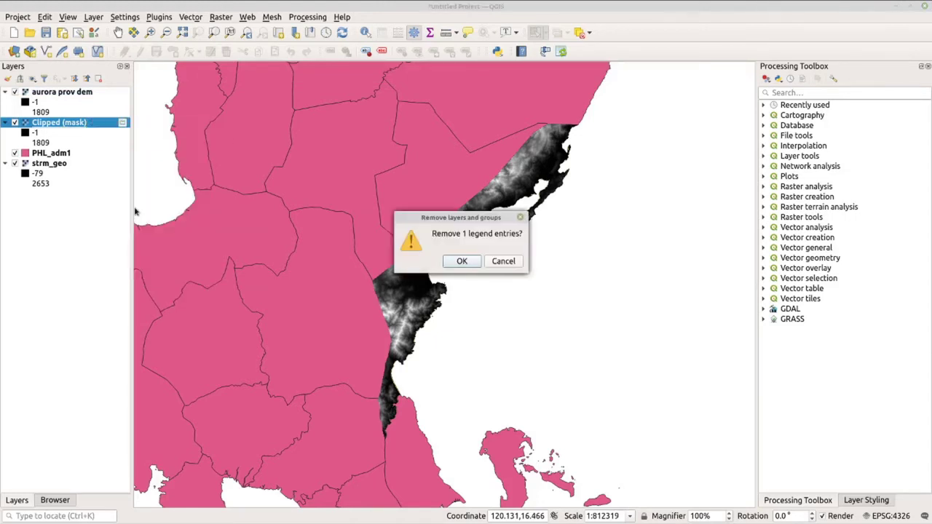
left_click(459, 261)
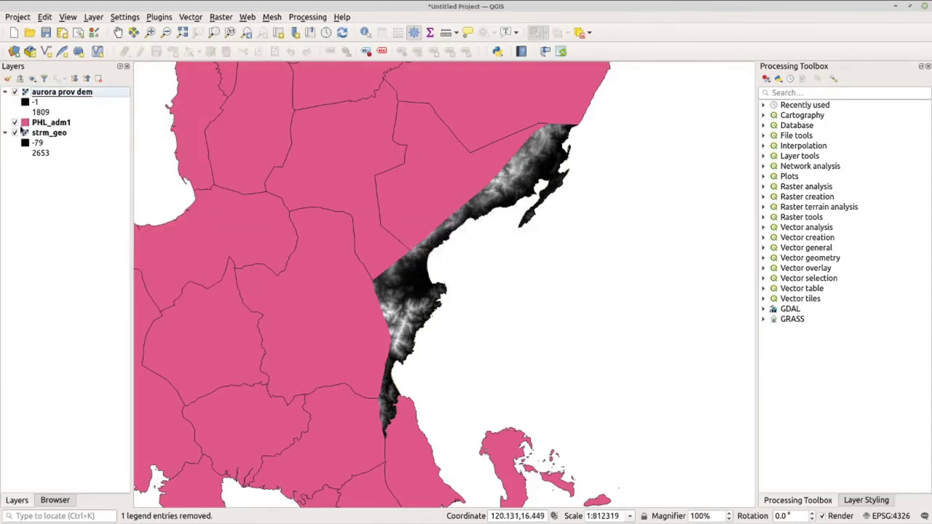
left_click(15, 123)
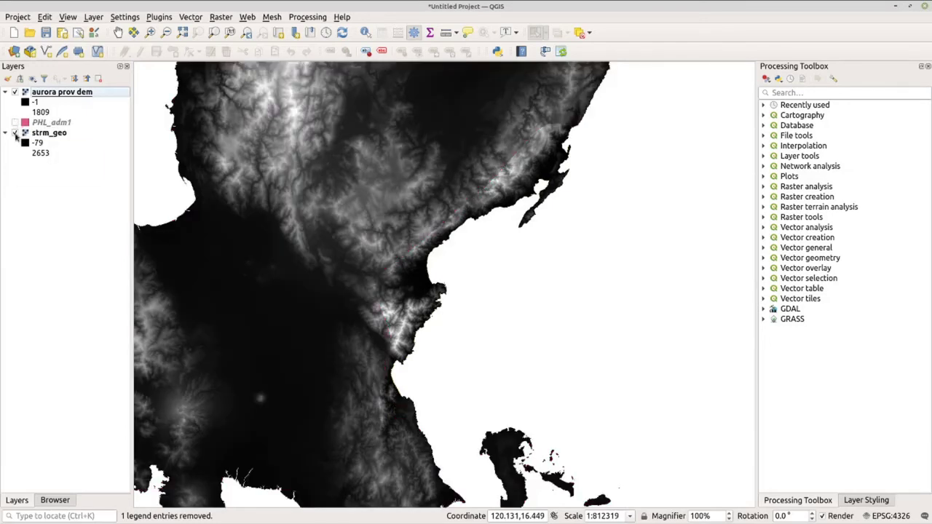
left_click(15, 134)
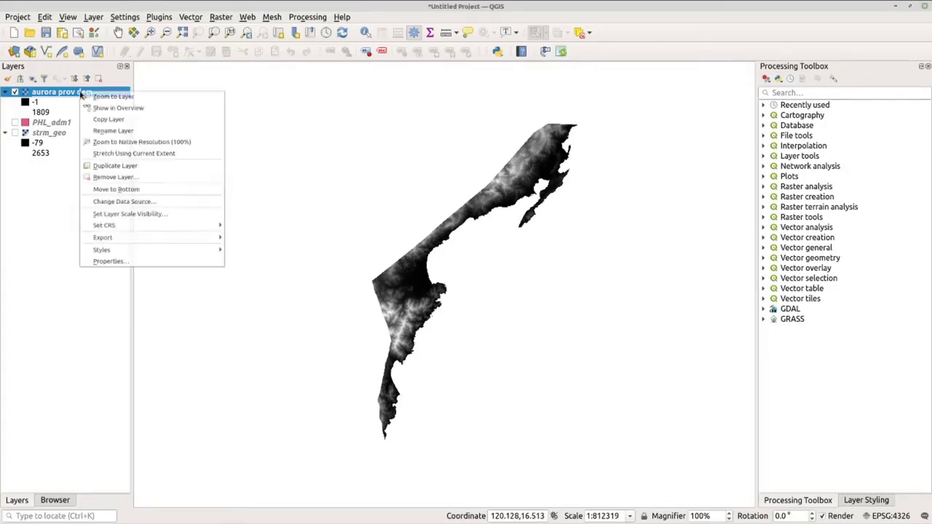
left_click(117, 264)
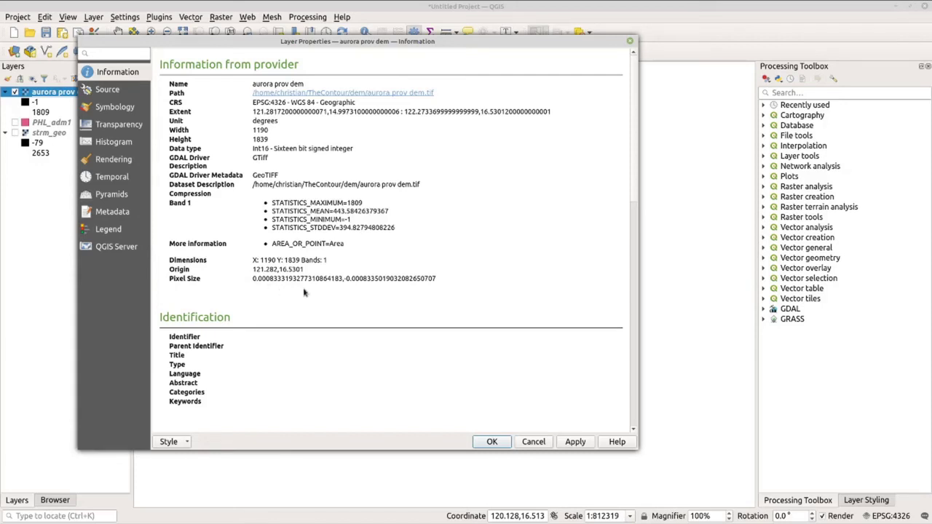
left_click(493, 442)
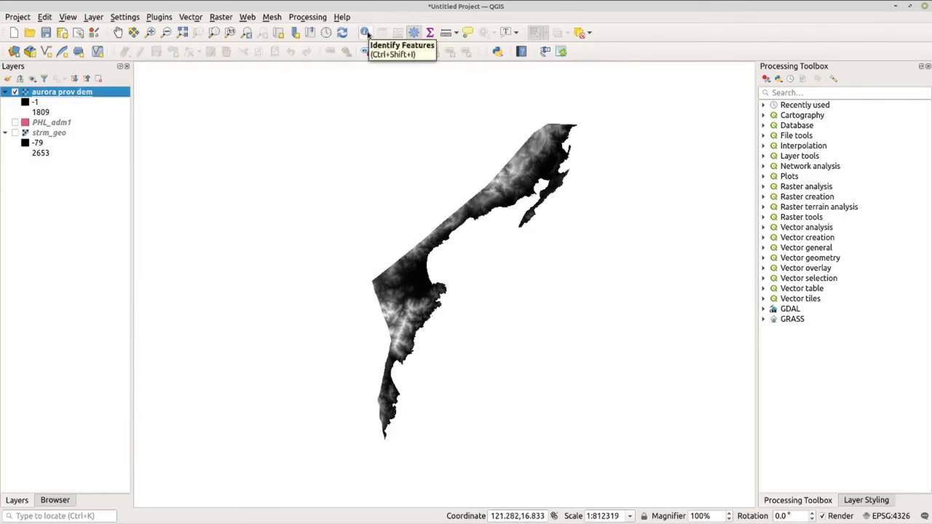
Step: Zoom in and identify the Band 1 elevation (782) at a mountain spot
left_click(367, 34)
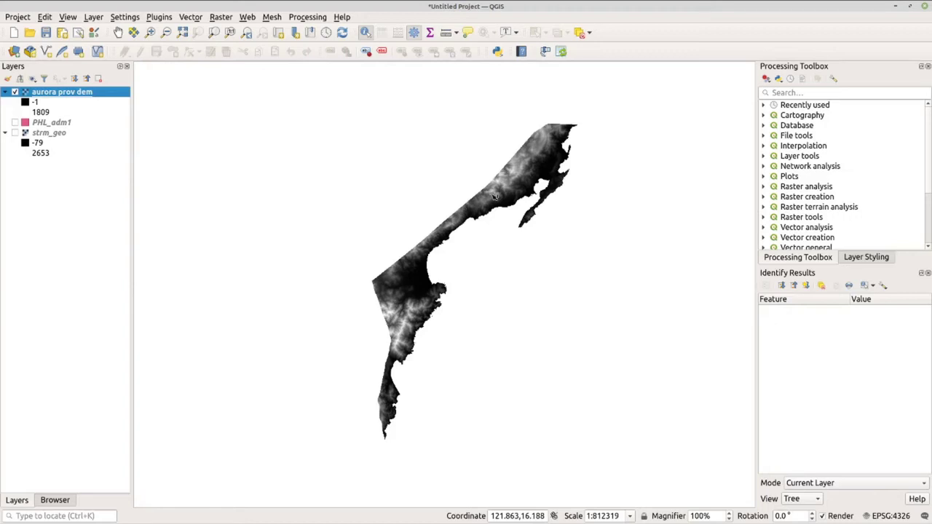
scroll(495, 197, "up", 4)
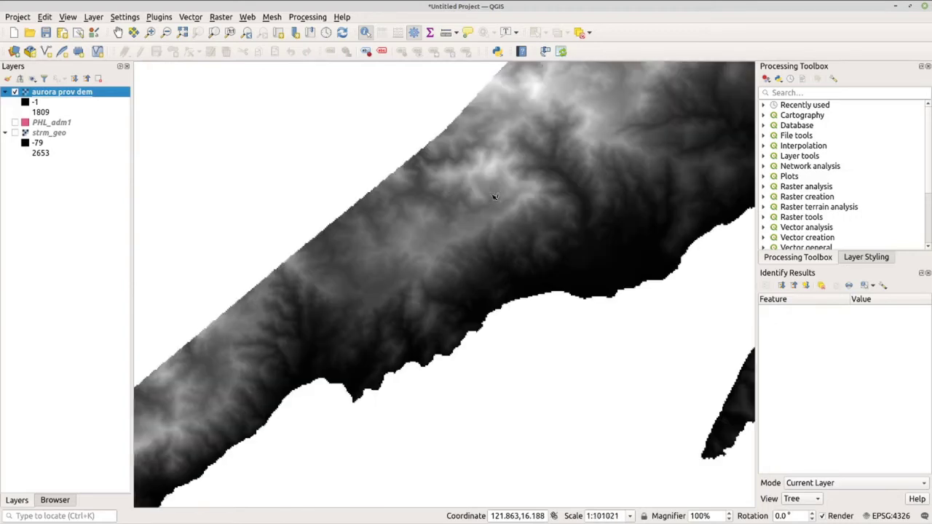
scroll(494, 197, "up", 2)
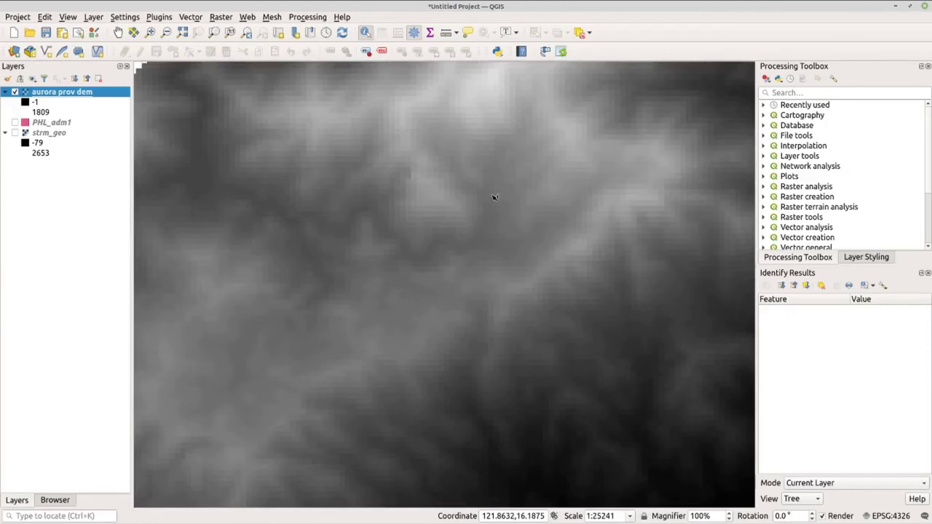
scroll(495, 197, "up", 2)
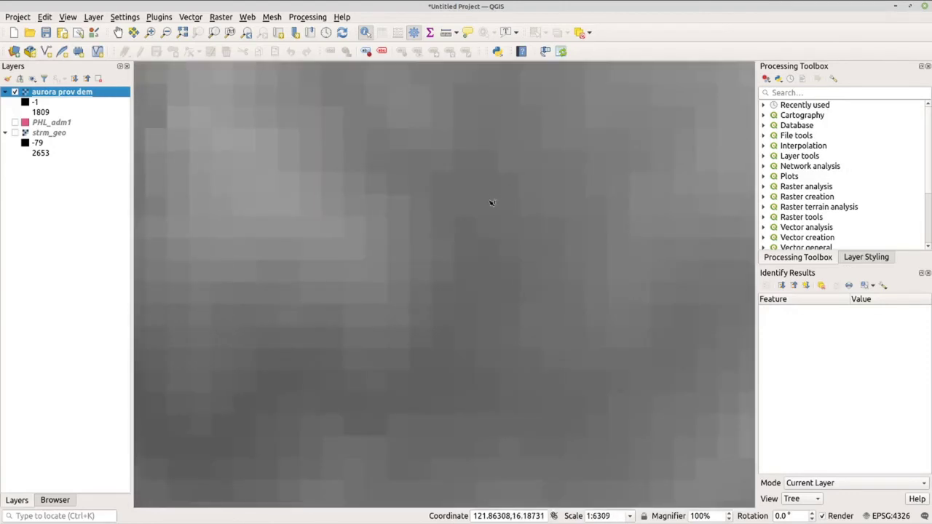
left_click(491, 203)
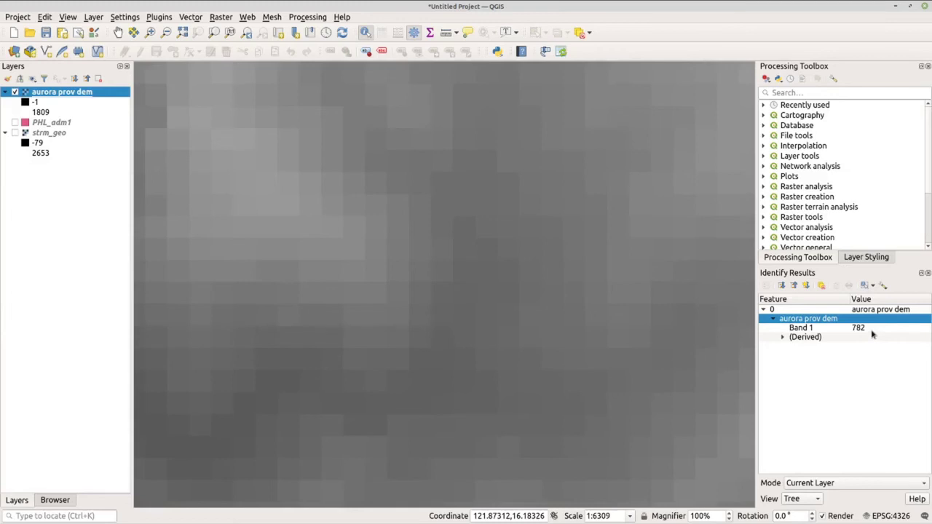
Step: Zoom back out to the full province extent and return to the Pan tool
scroll(440, 202, "down", 3)
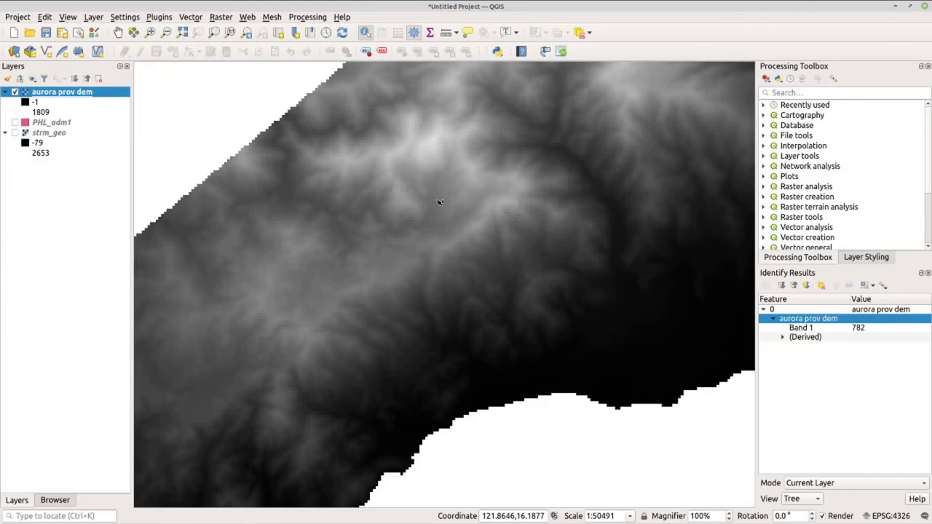
scroll(440, 202, "down", 1)
scroll(440, 202, "down", 2)
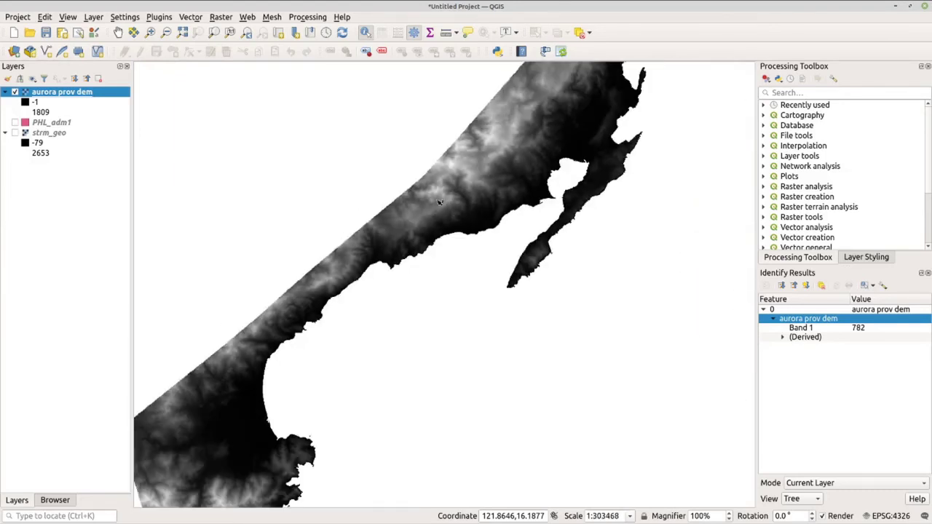
scroll(440, 202, "down", 3)
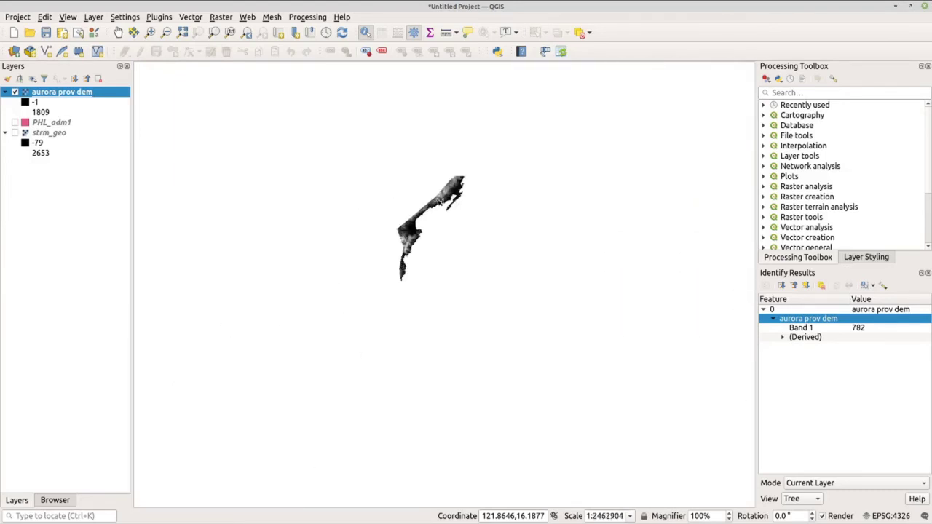
left_click(182, 32)
left_click(118, 32)
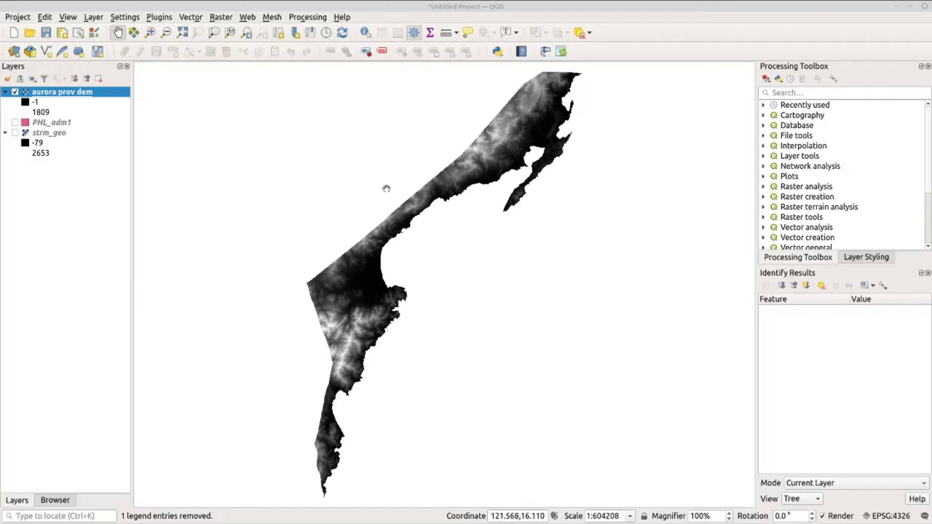
Step: Duplicate aurora prov dem as 'aurora prov dem copy' and reselect the original layer
right_click(76, 95)
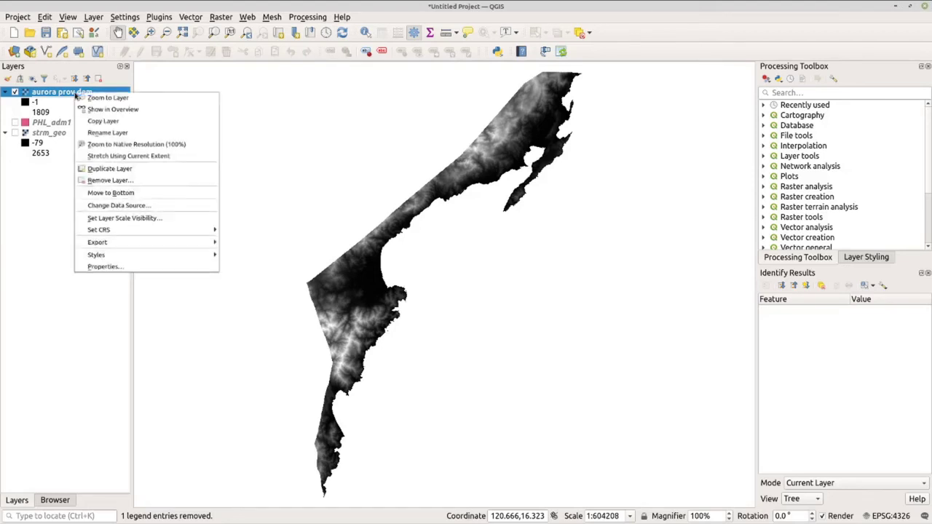
left_click(109, 172)
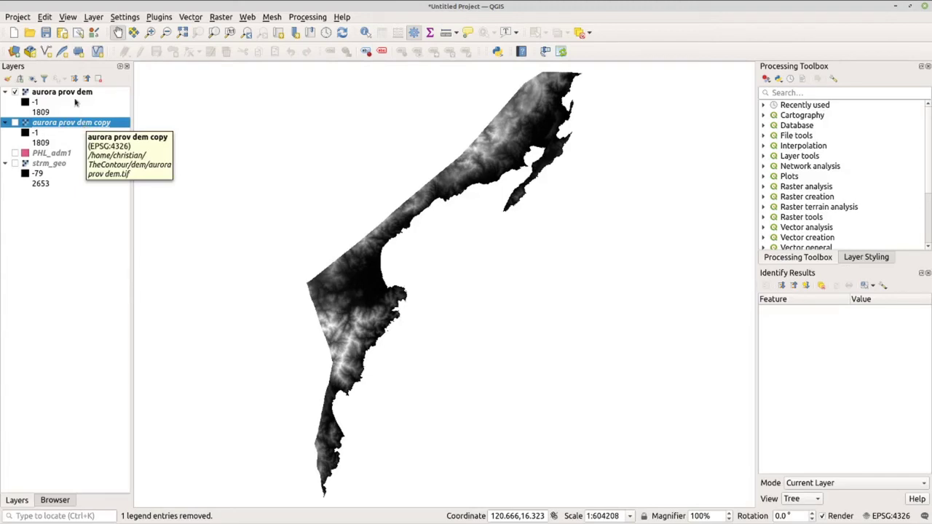
left_click(74, 95)
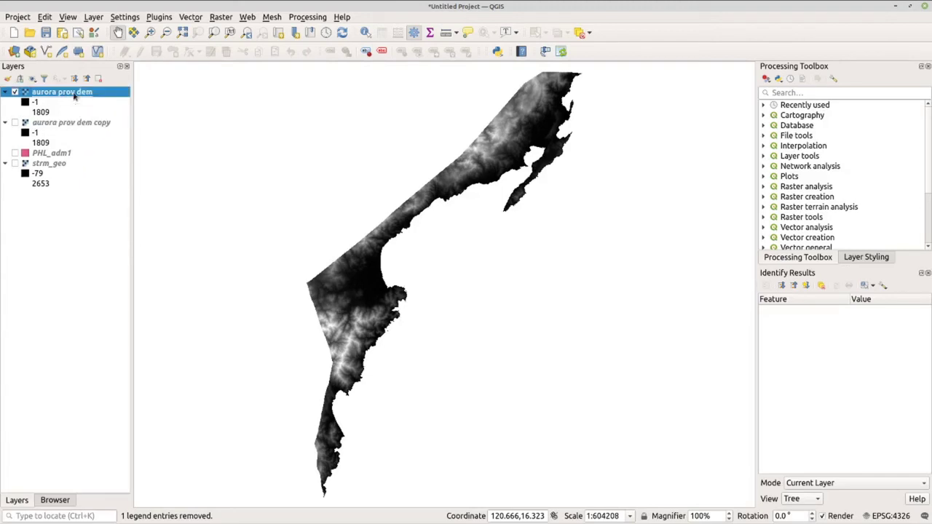
Step: Render aurora prov dem as Singleband pseudocolor, with min/max accuracy Actual (slower), giving -1 to 1809
right_click(74, 95)
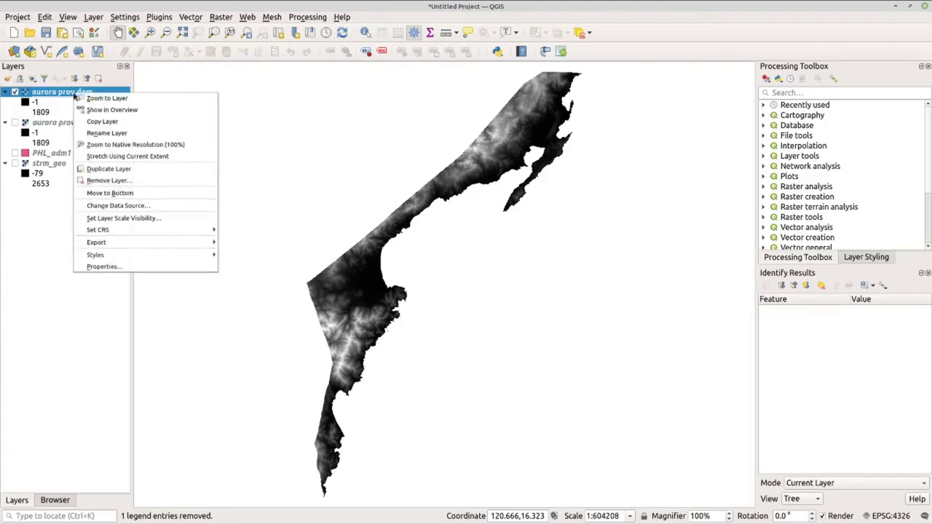
left_click(112, 269)
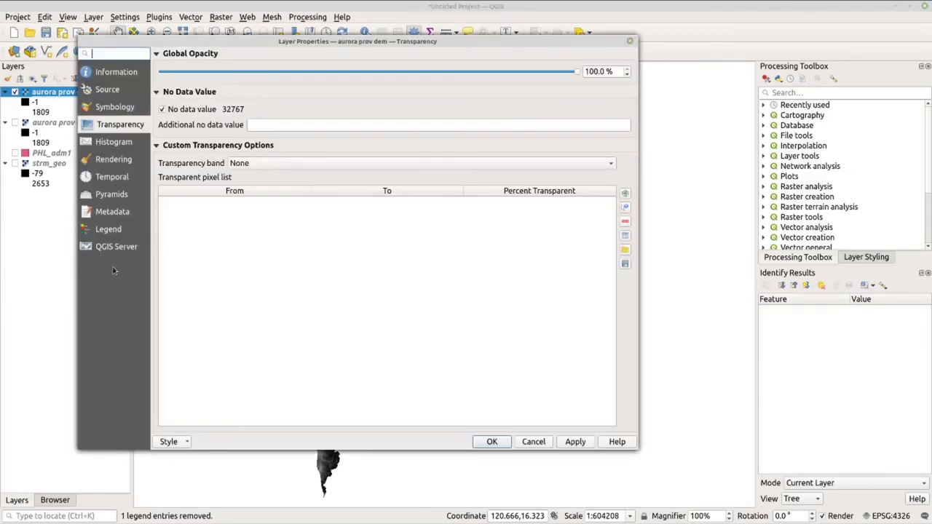
left_click(111, 107)
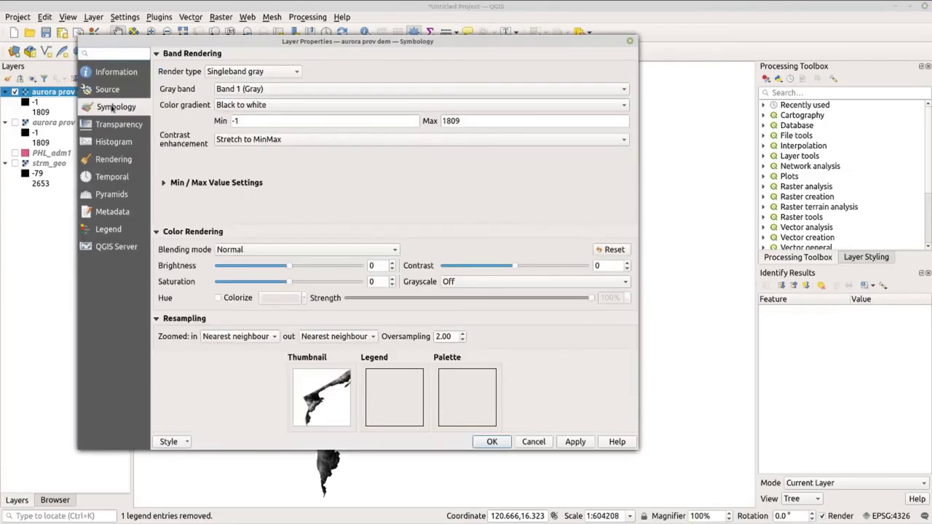
left_click(267, 73)
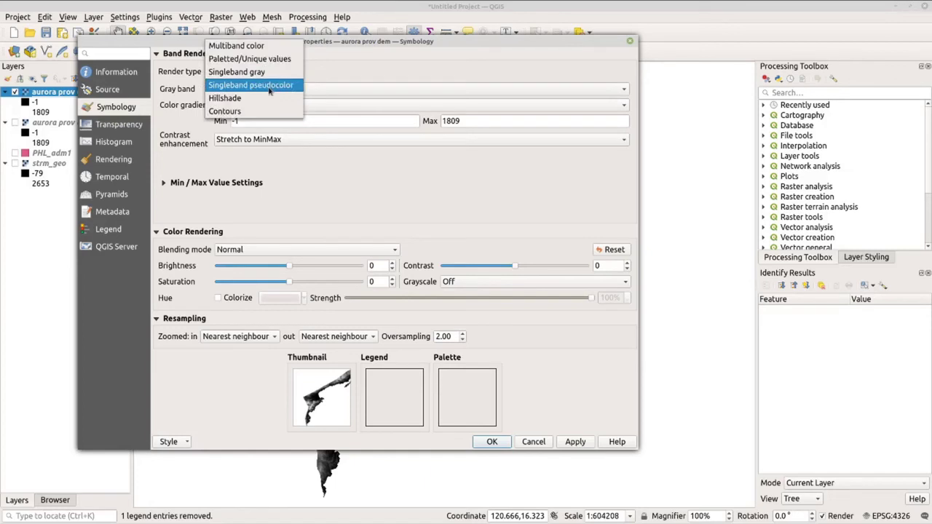
left_click(268, 86)
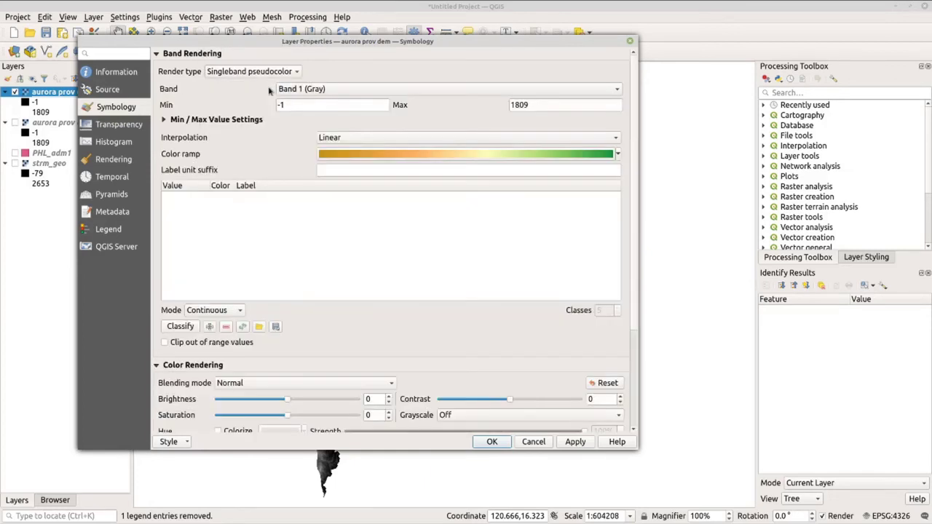
left_click(164, 121)
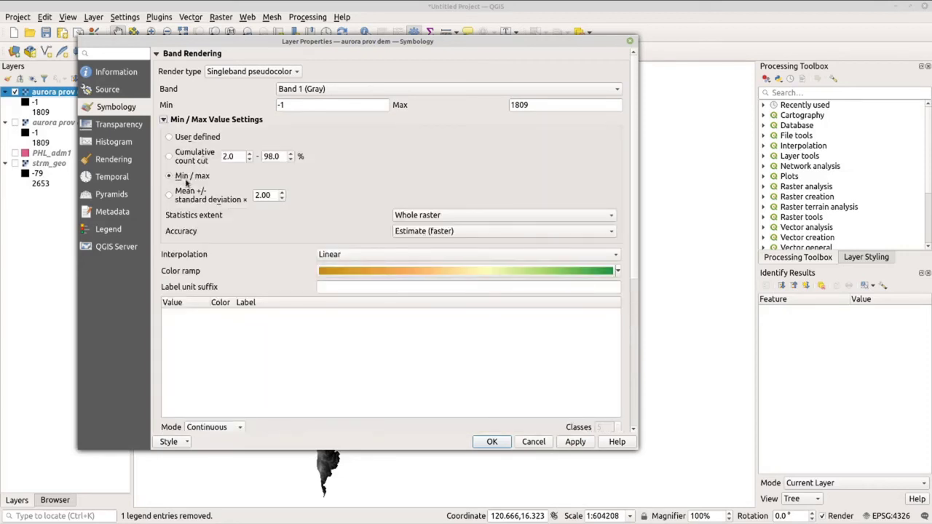
left_click(449, 233)
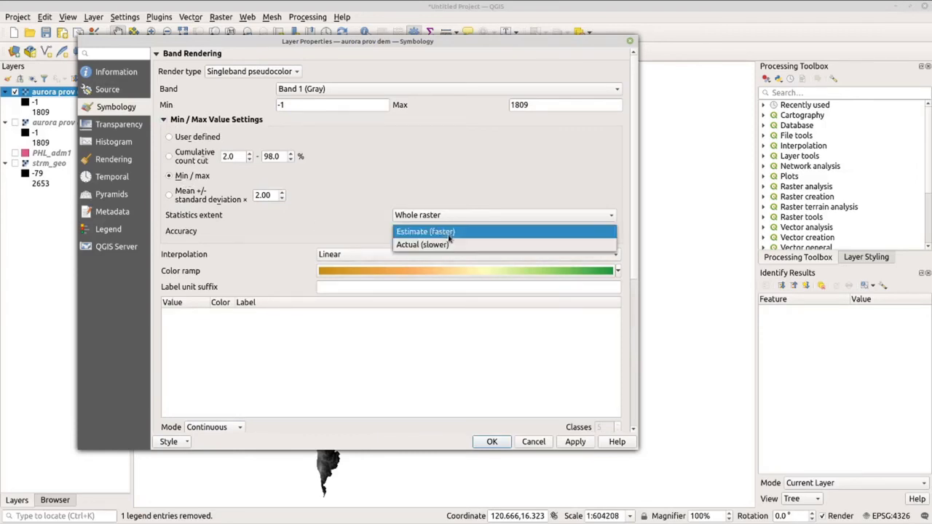
left_click(448, 246)
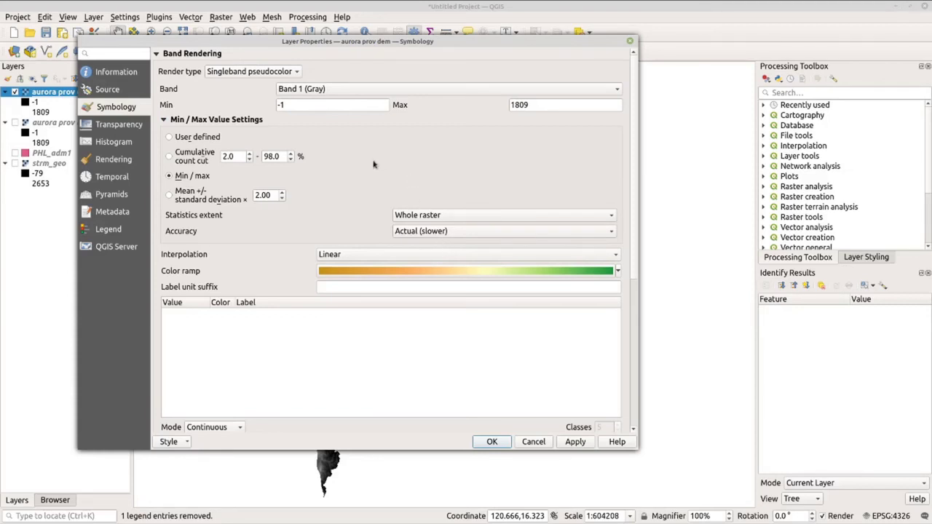
scroll(374, 164, "down", 3)
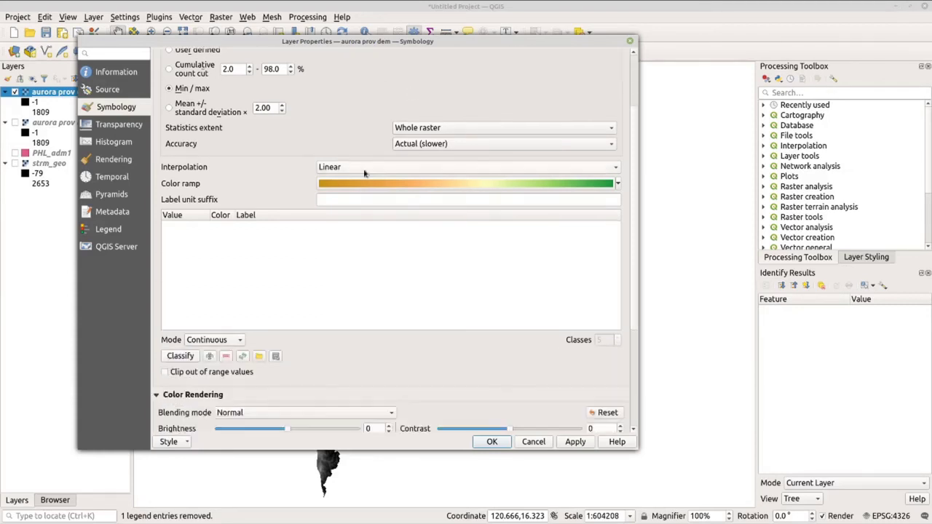
Step: Apply the rlikemod orange-to-green ramp to aurora prov dem, reclassify from -1 to 1809, and confirm
left_click(534, 185)
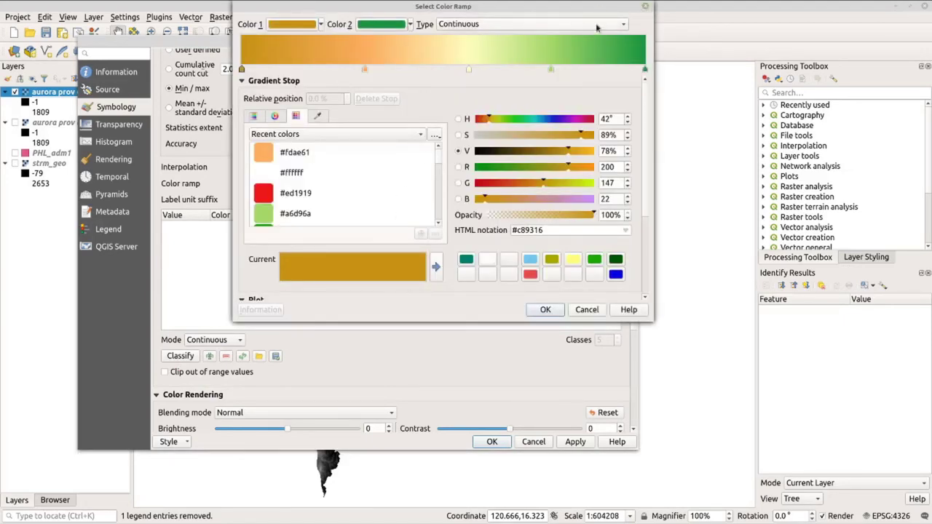
left_click(646, 8)
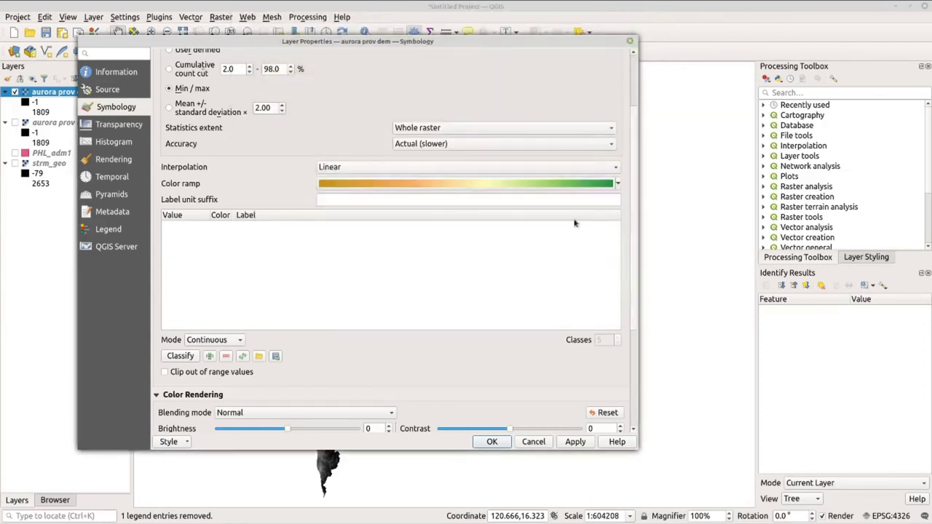
left_click(617, 185)
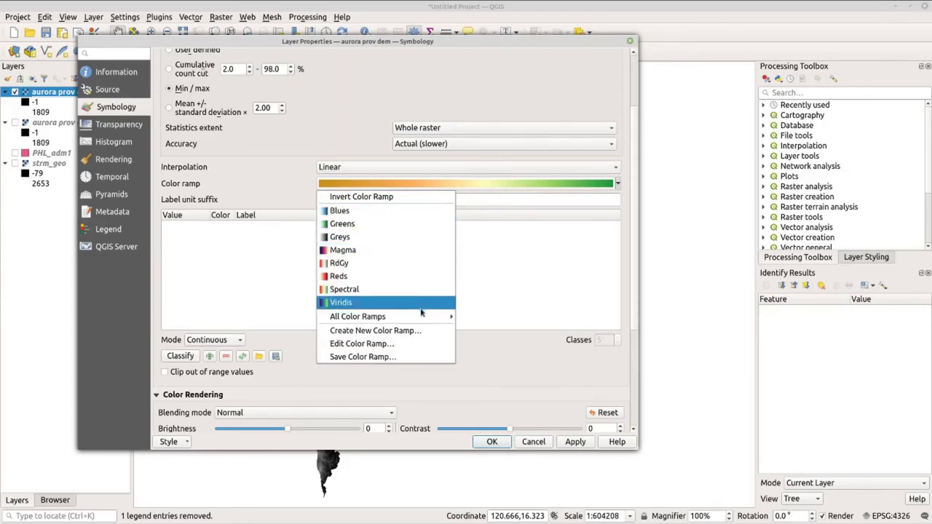
mouse_move(424, 315)
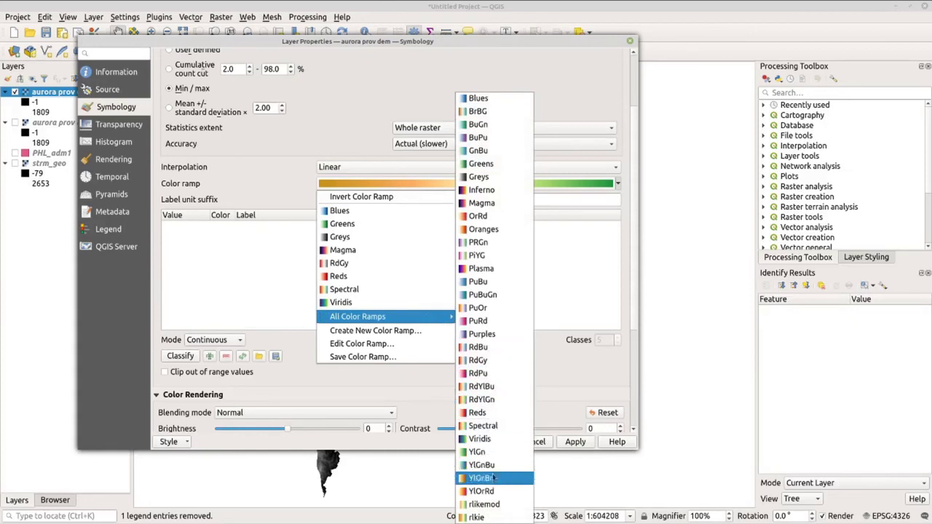
left_click(495, 505)
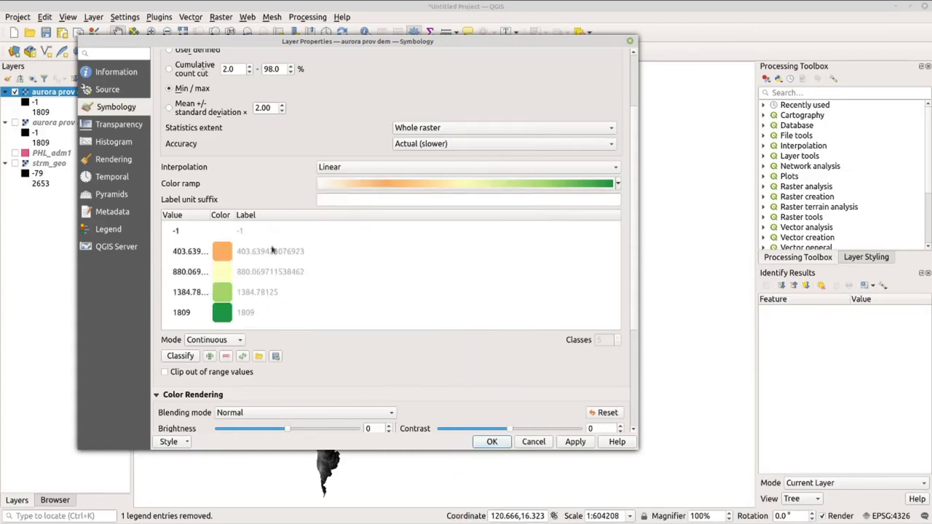
left_click(172, 357)
left_click(495, 442)
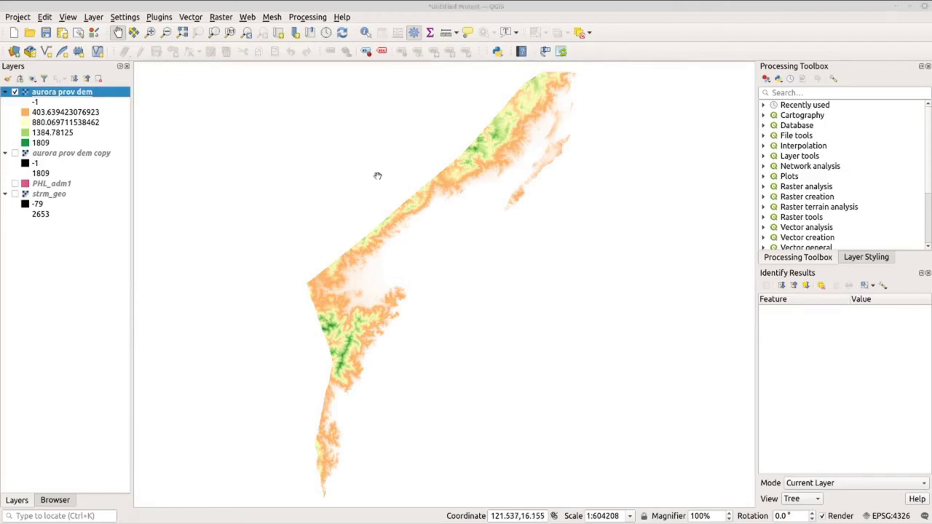
Step: Hide aurora prov dem, show aurora prov dem copy, and render the copy as Hillshade
left_click(14, 92)
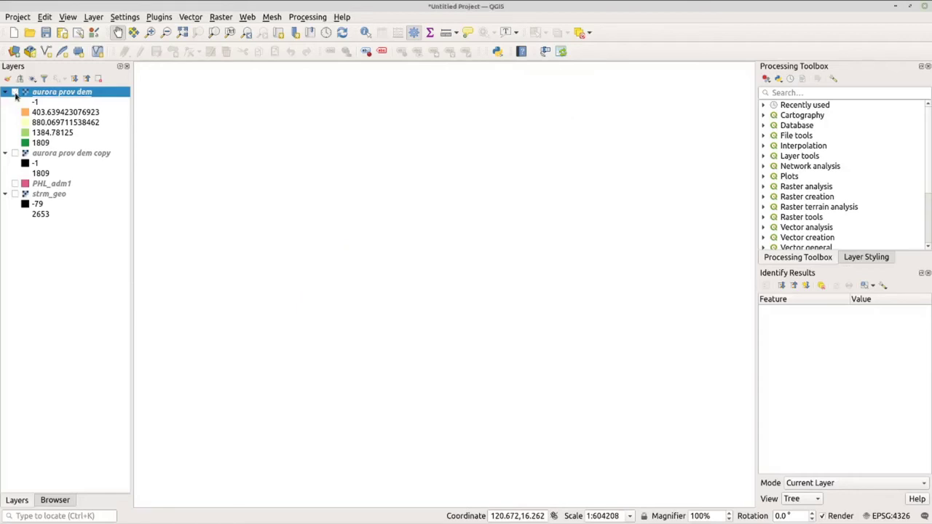
left_click(15, 153)
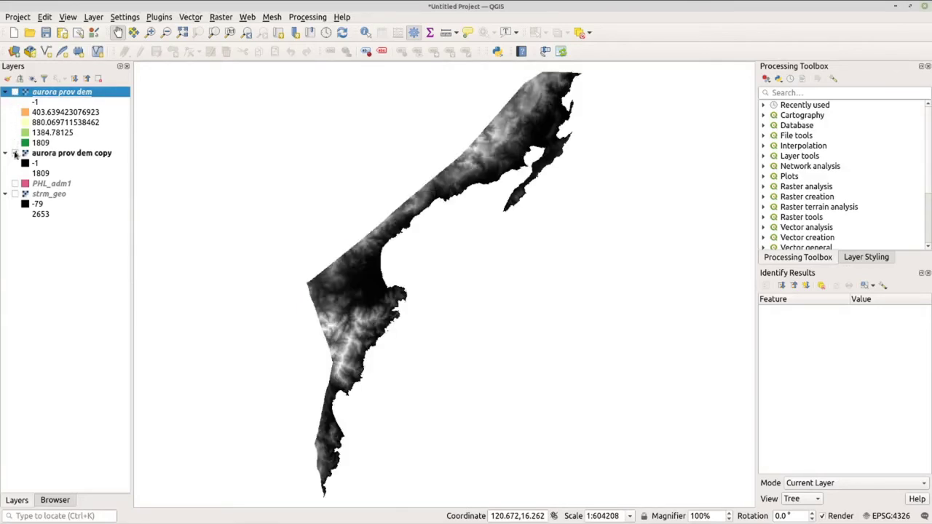
left_click(73, 155)
right_click(73, 155)
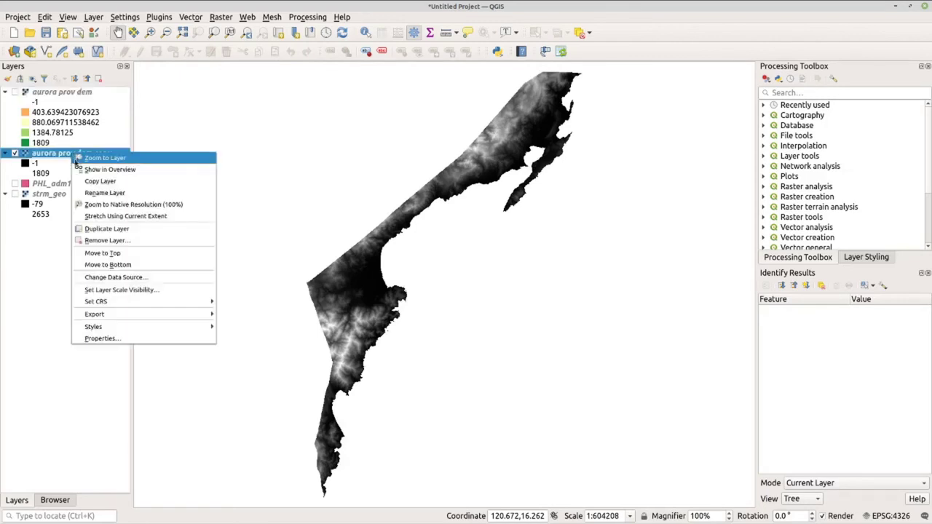
left_click(133, 340)
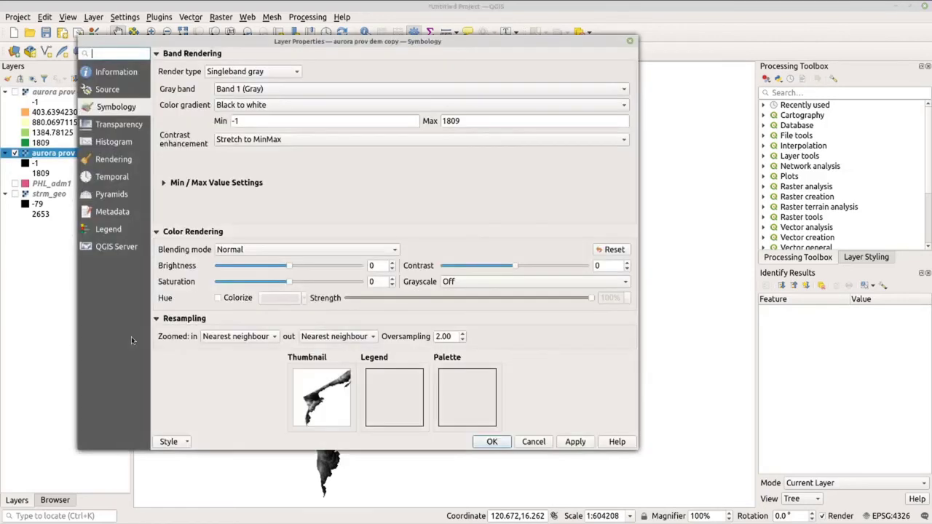
left_click(256, 74)
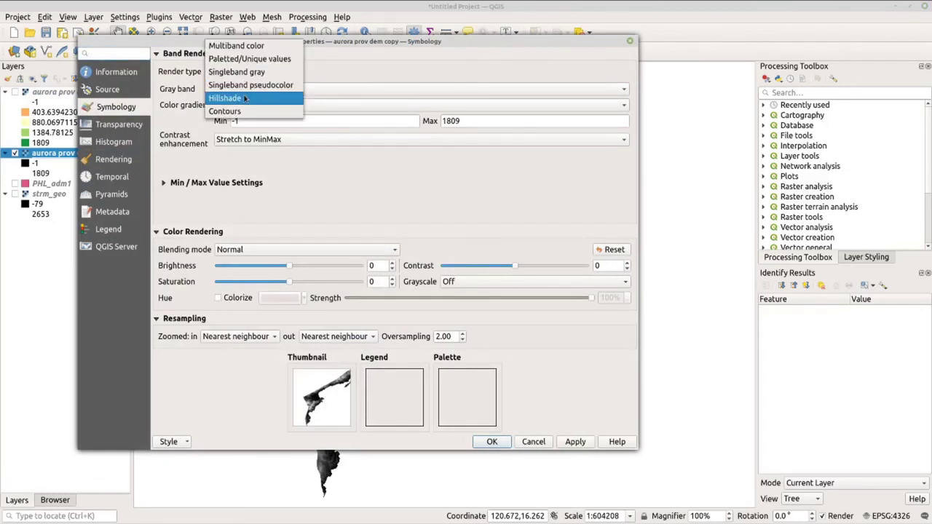
left_click(245, 98)
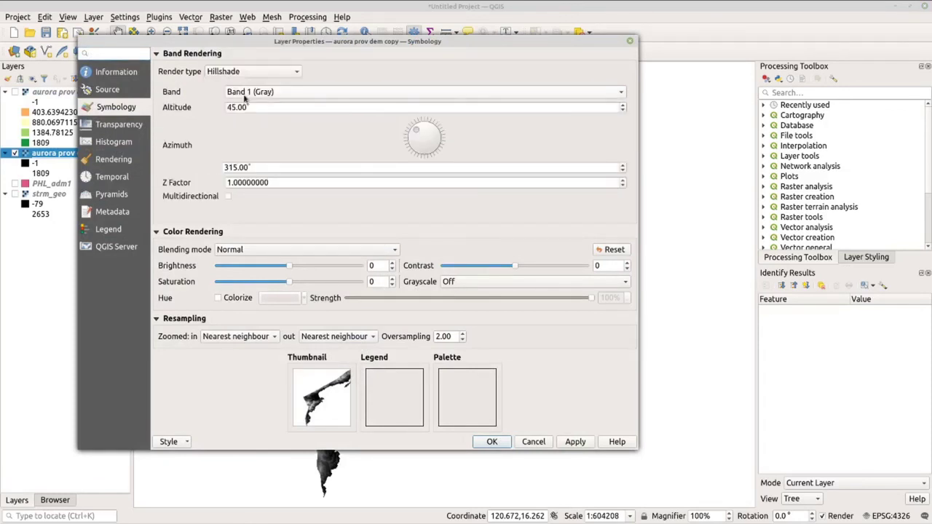
left_click(503, 442)
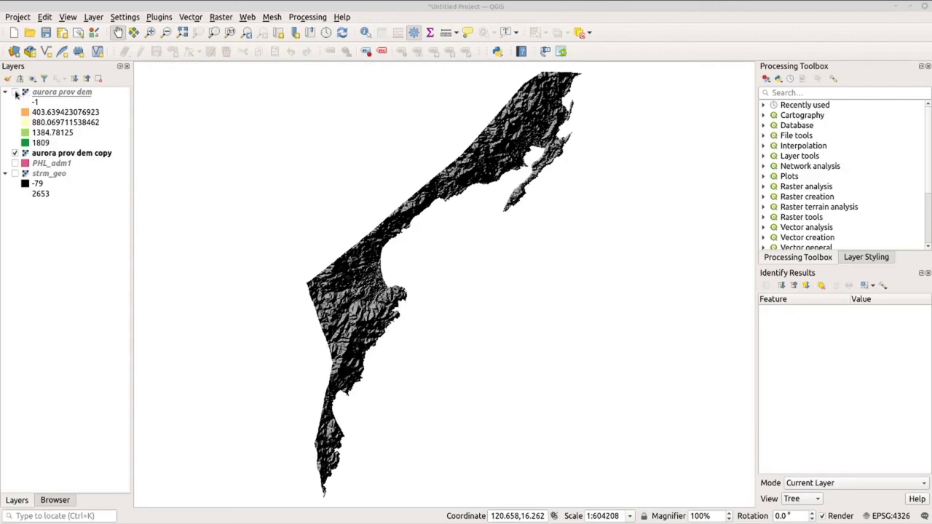
Step: Turn aurora prov dem back on and set its global opacity to roughly 75.8%
left_click(15, 93)
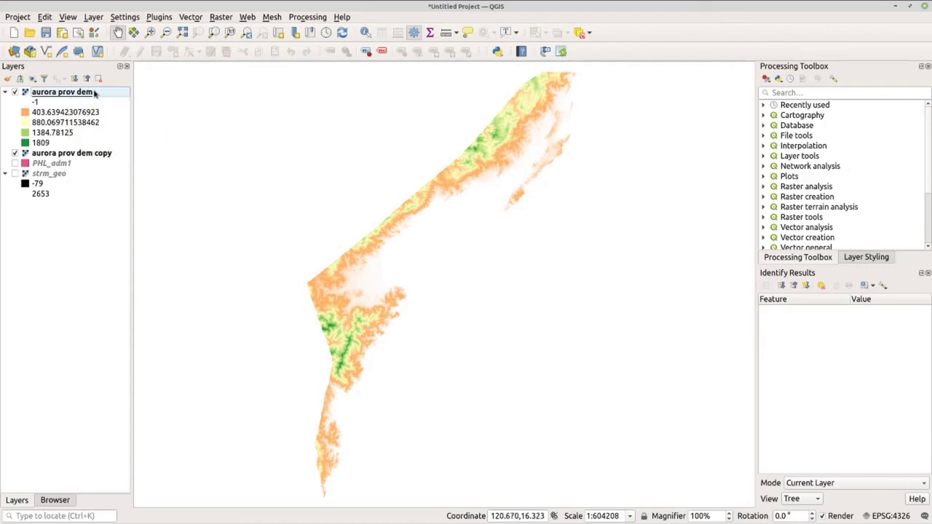
right_click(95, 92)
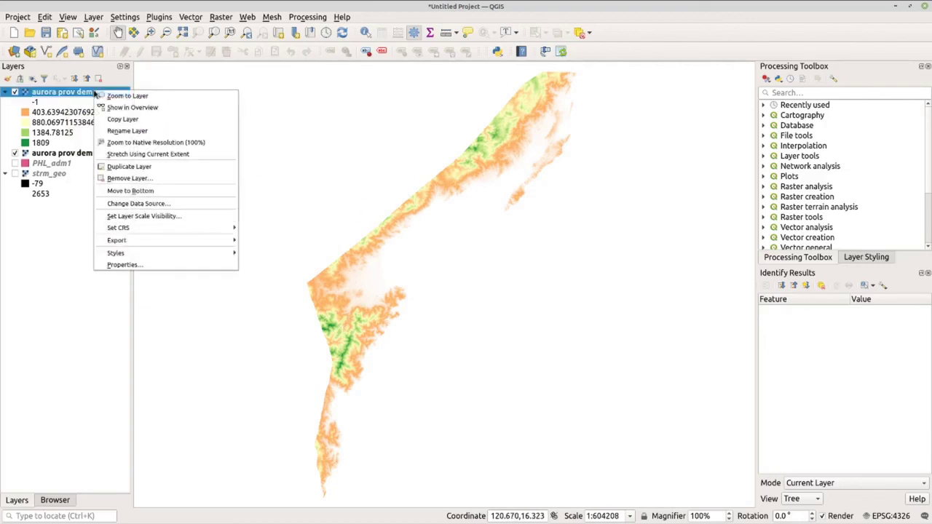
left_click(128, 264)
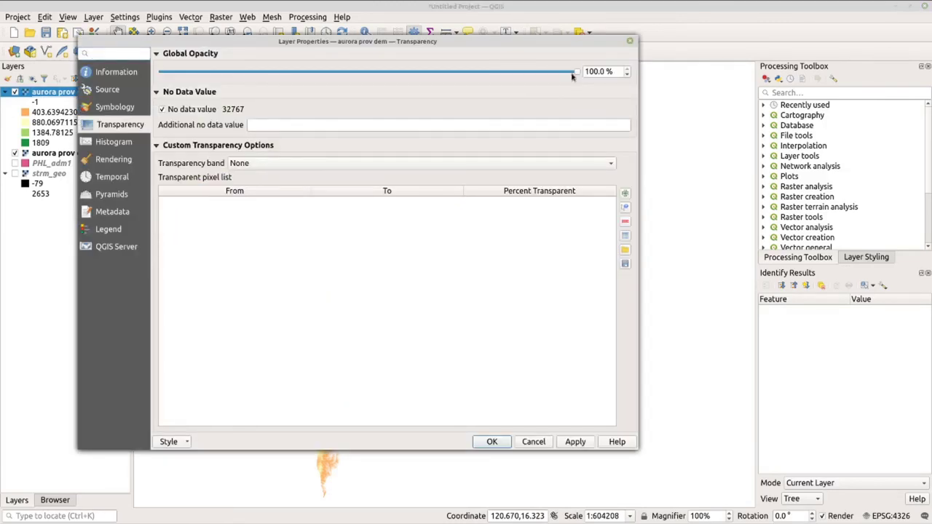
left_click_drag(575, 72, 432, 82)
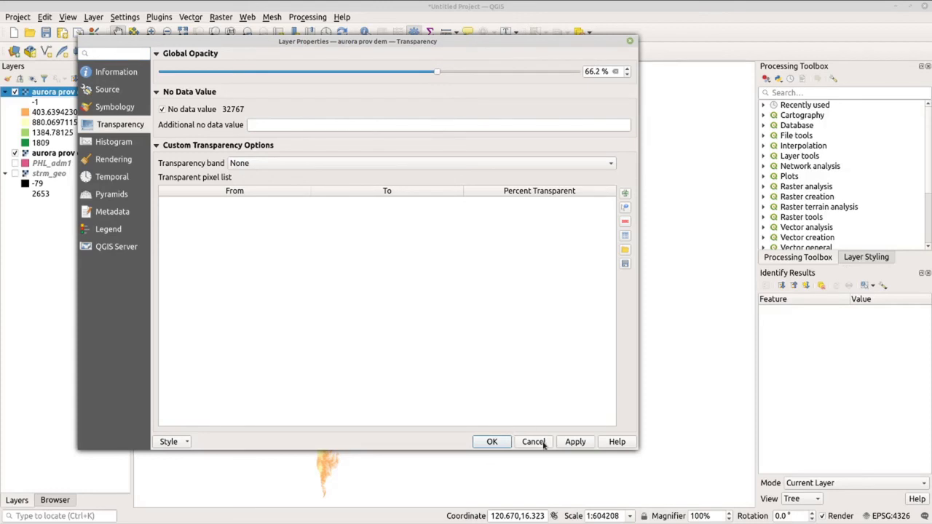
left_click_drag(440, 74, 479, 76)
left_click(493, 442)
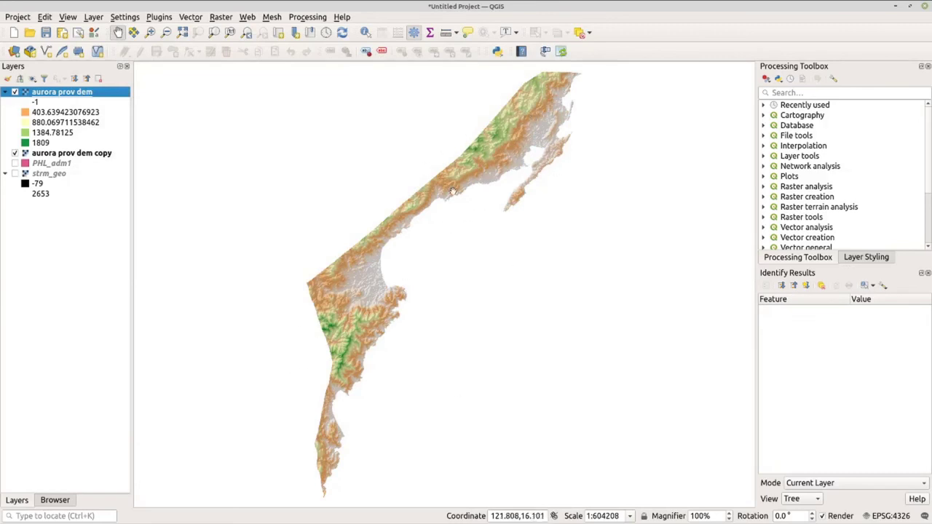
Step: In aurora prov dem copy's Transparency properties, drag global opacity down from 100% to 77%
left_click(102, 155)
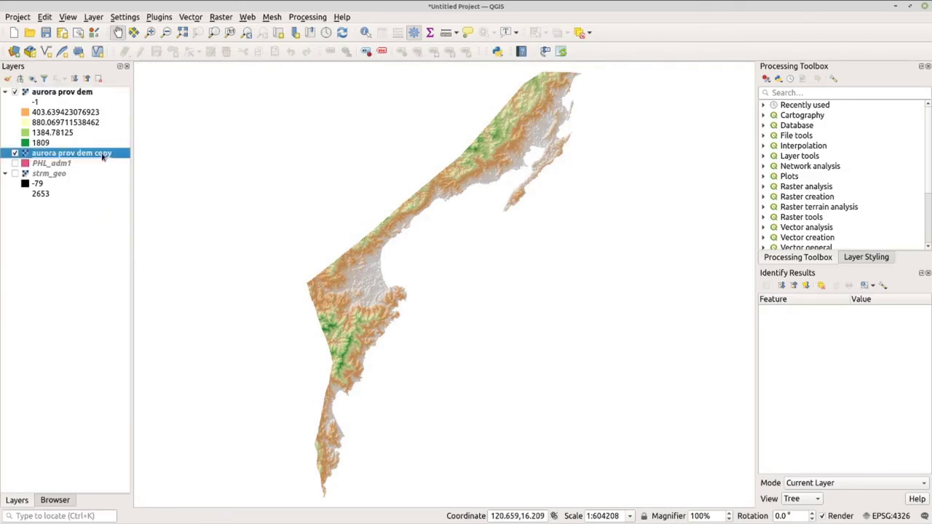
double_click(102, 155)
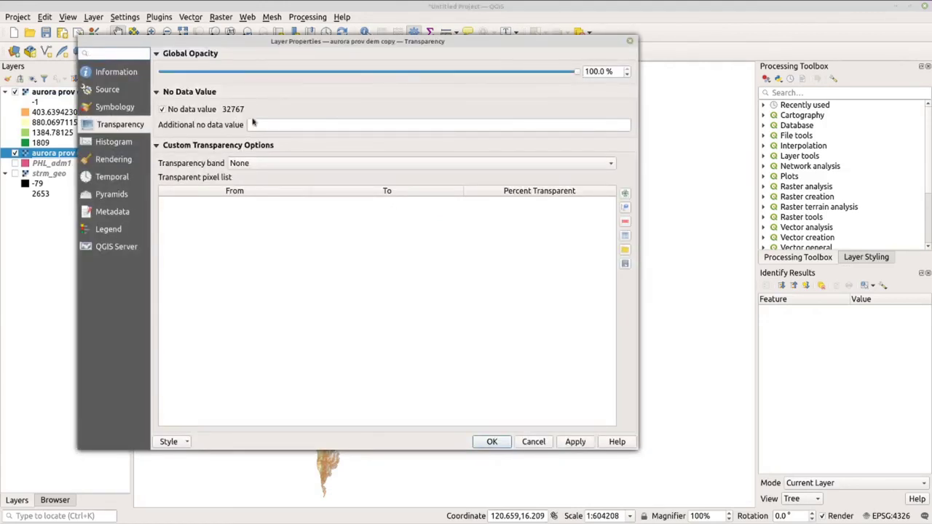
left_click_drag(580, 73, 482, 72)
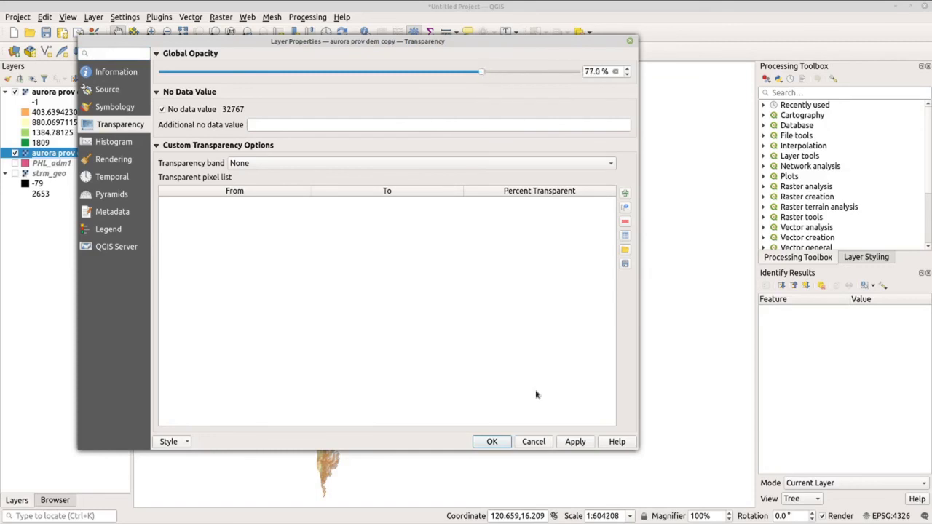
left_click(493, 442)
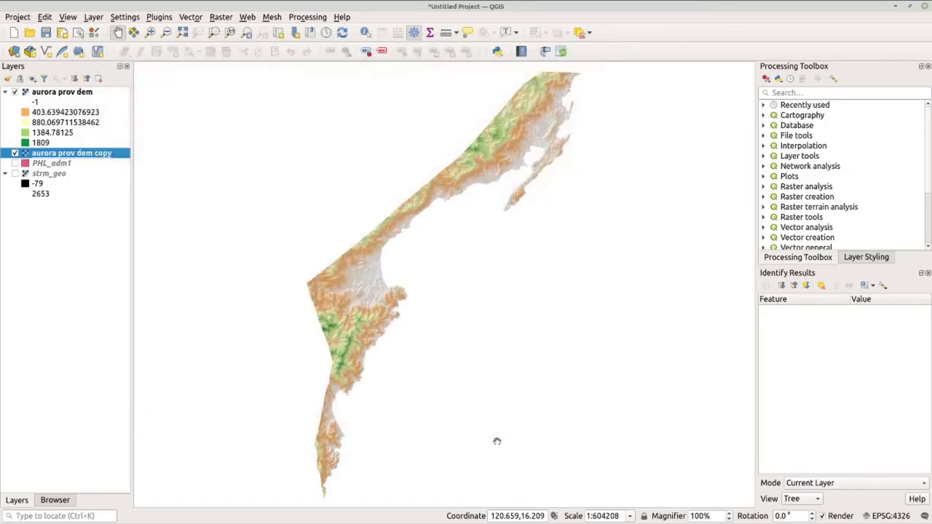